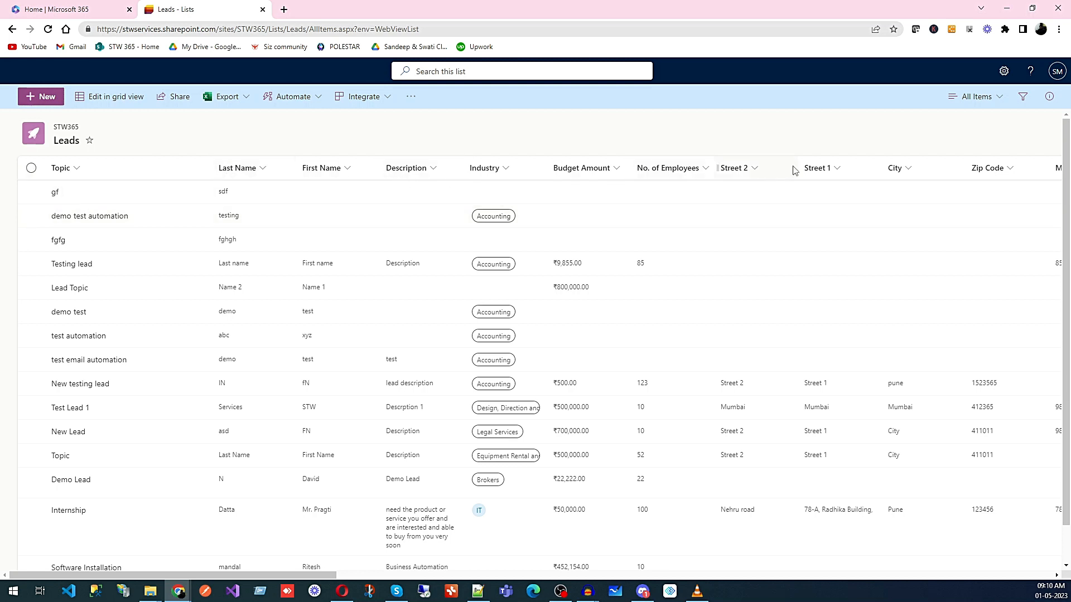
Step: Open the Leads list for grid editing and add a new item with the topic demo
mouse_move(326, 575)
left_mouse_down()
mouse_move(954, 577)
mouse_move(323, 578)
left_mouse_up()
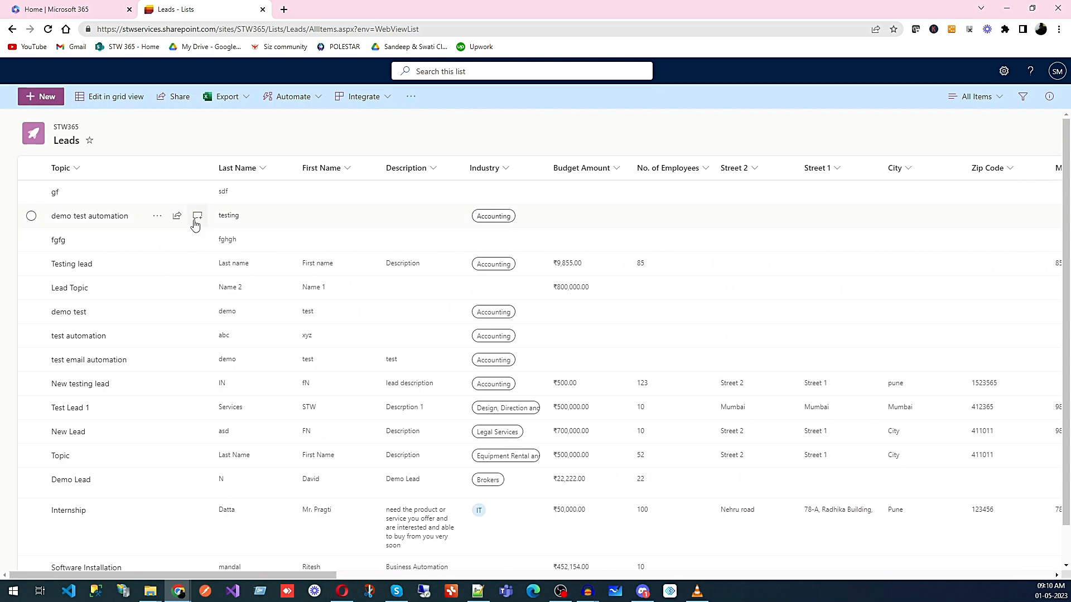
scroll(229, 471, "down", 1)
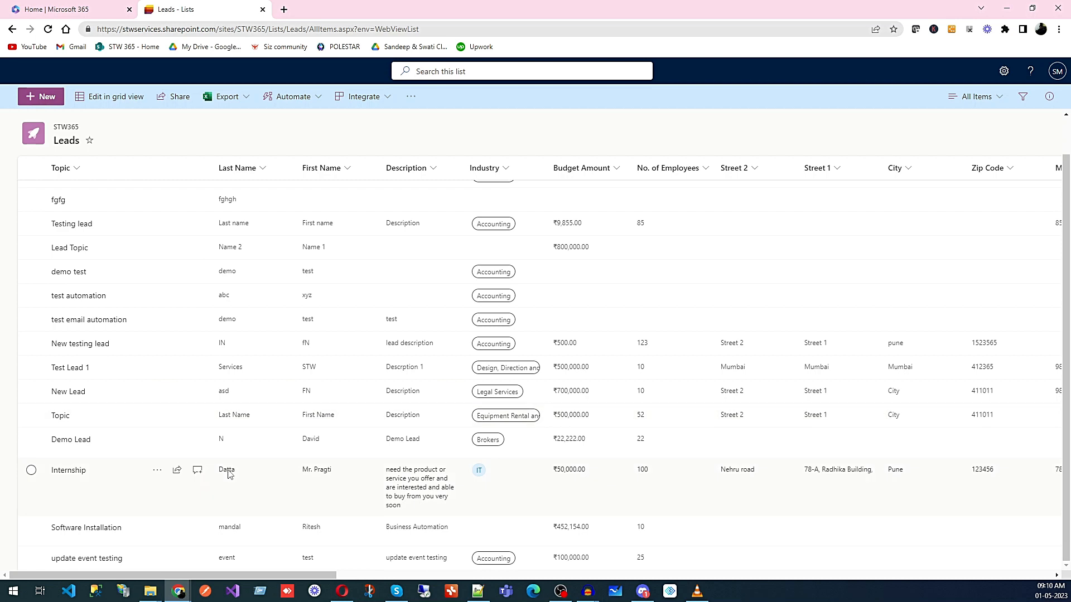
scroll(229, 473, "up", 1)
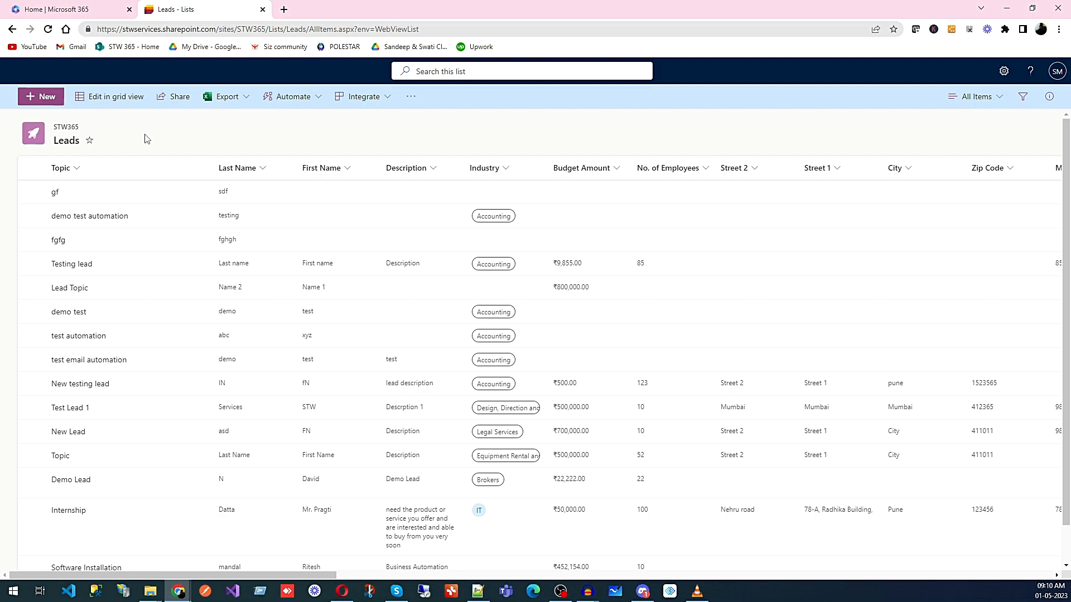
left_click(119, 104)
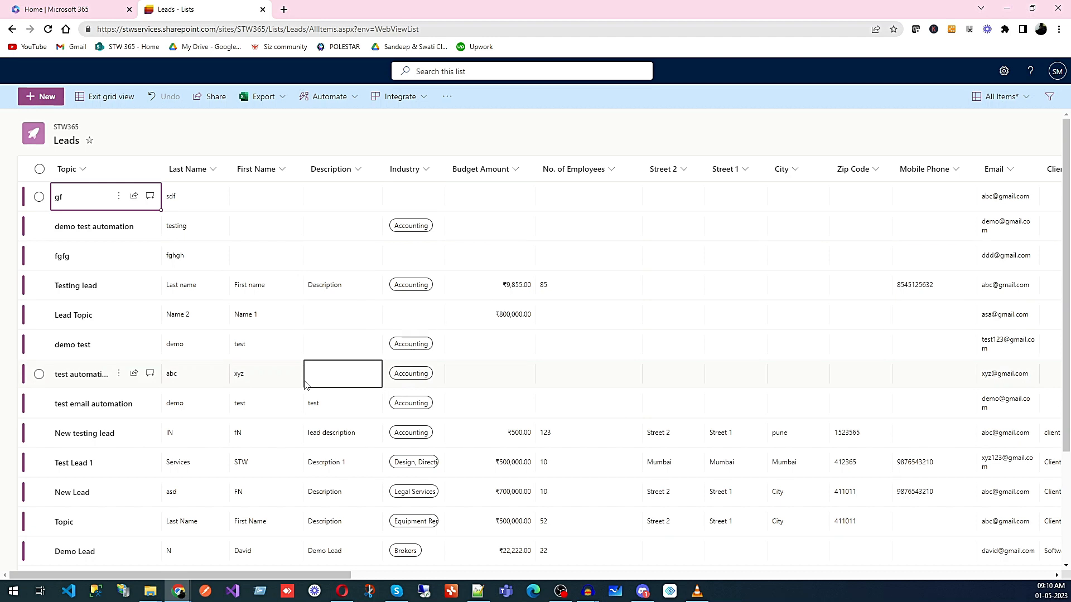
scroll(306, 385, "down", 3)
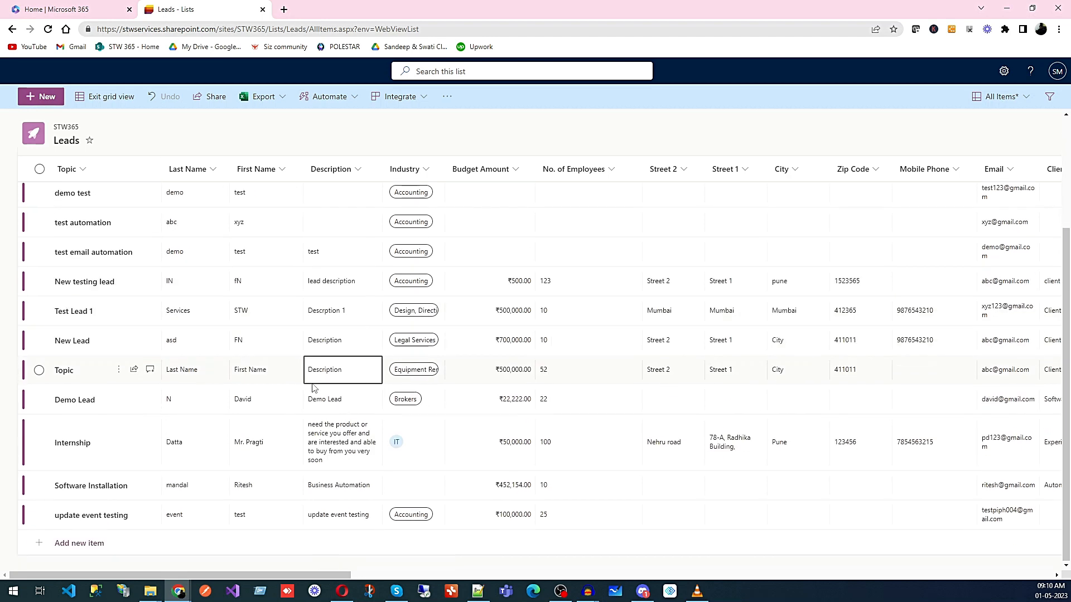
left_click(102, 543)
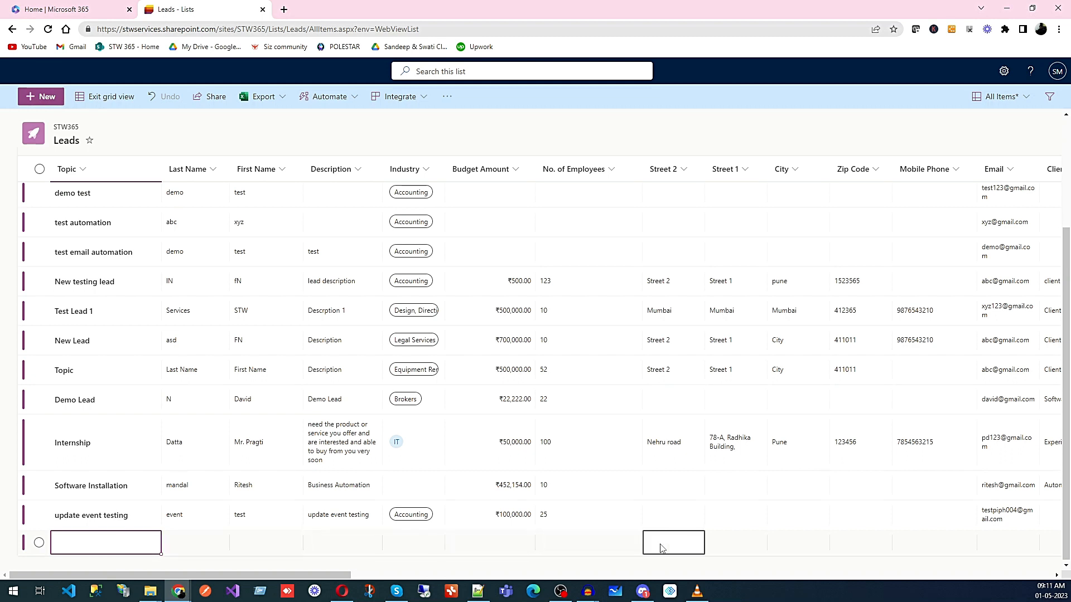
left_click(96, 542)
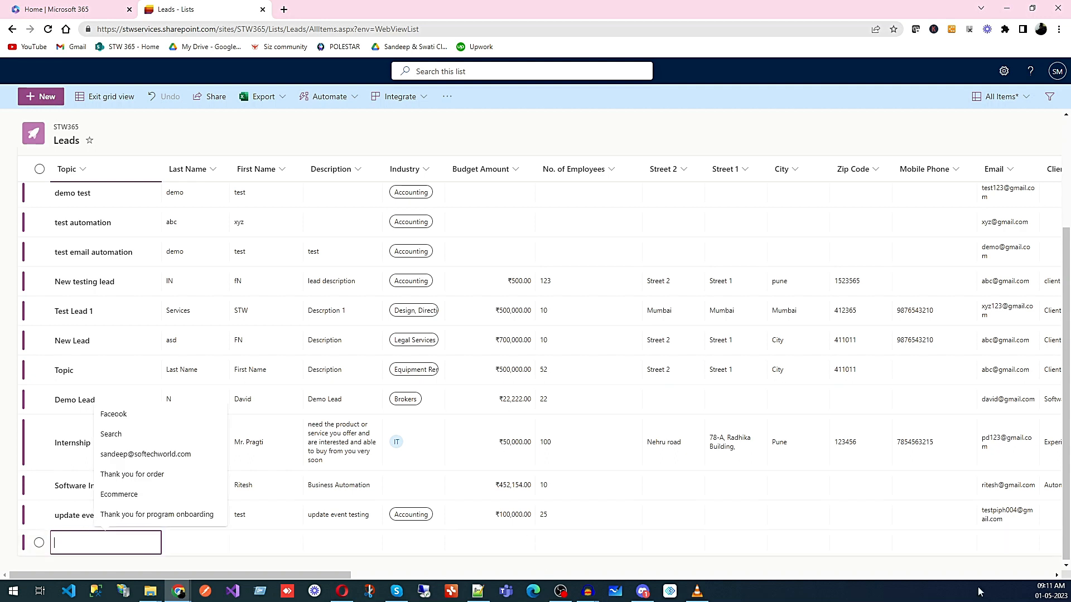
type("demo")
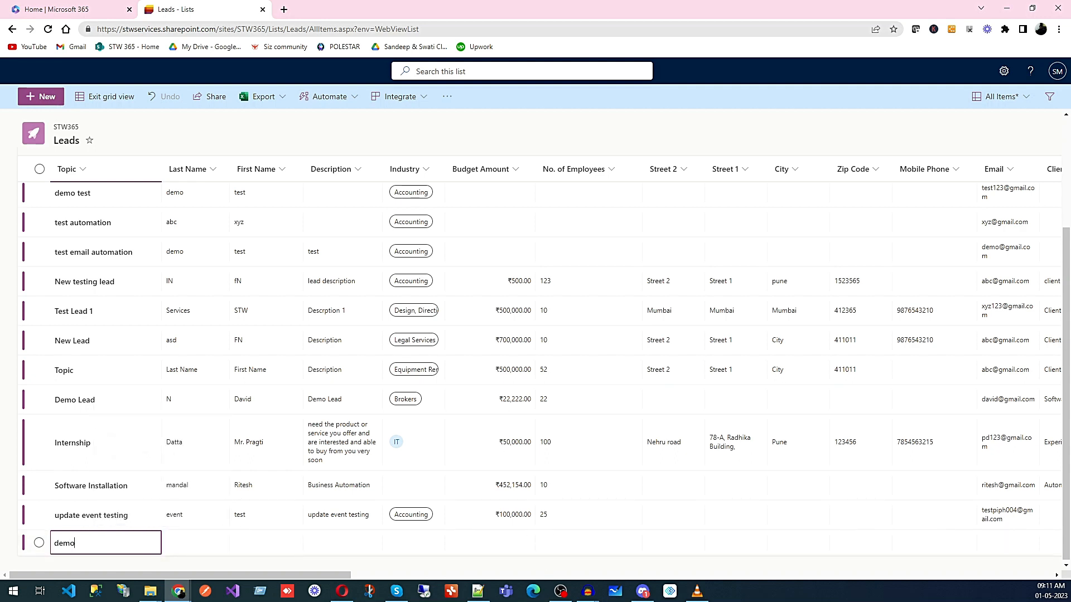
left_click(224, 550)
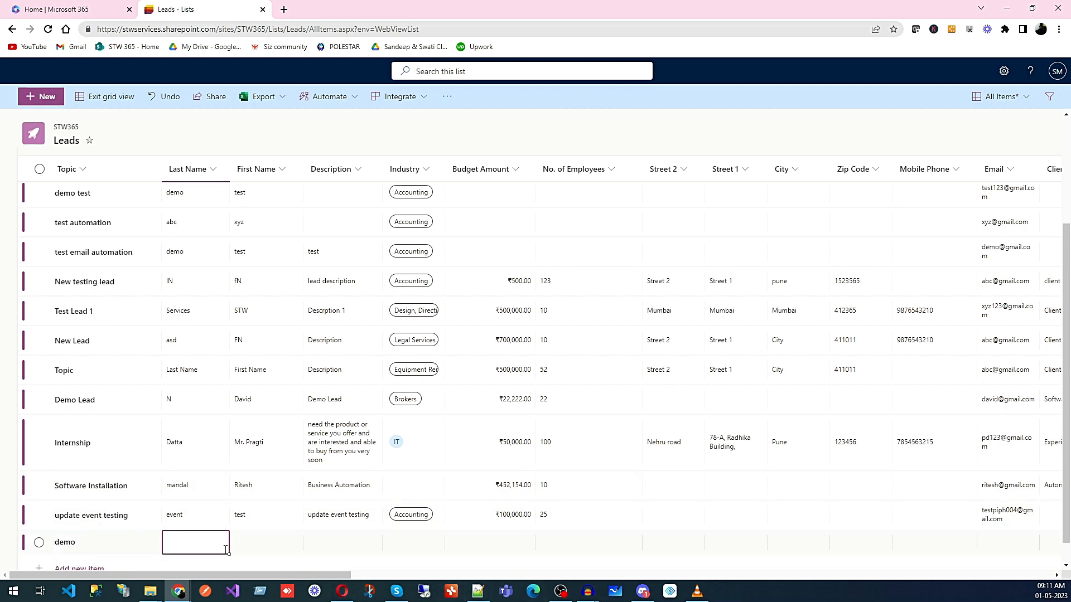
Step: Leave the demo row's name cells empty and exit grid editing without saving the changes
left_click(273, 548)
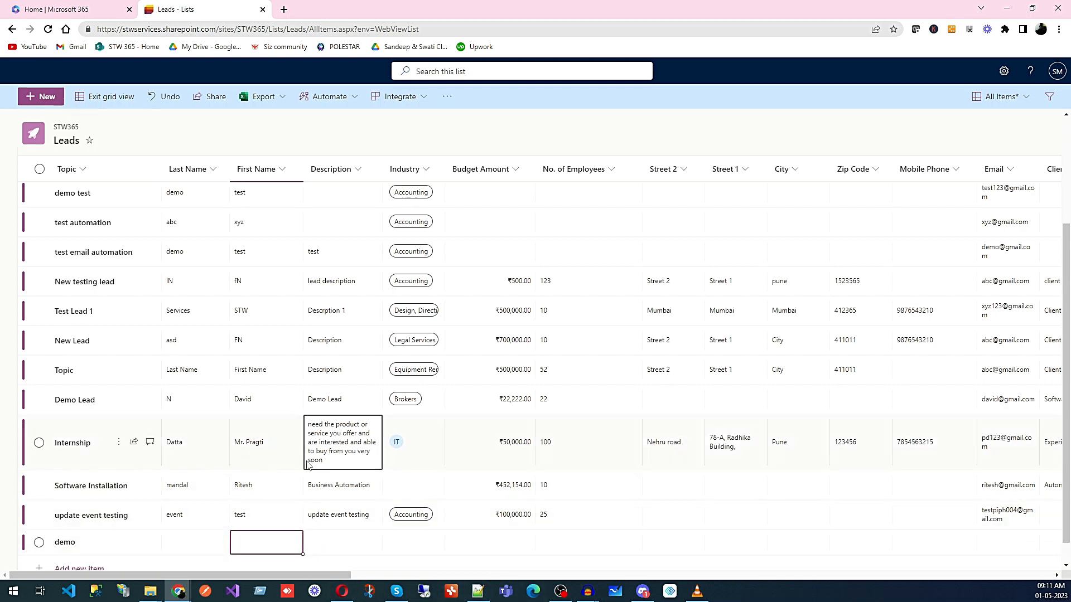
scroll(162, 519, "down", 1)
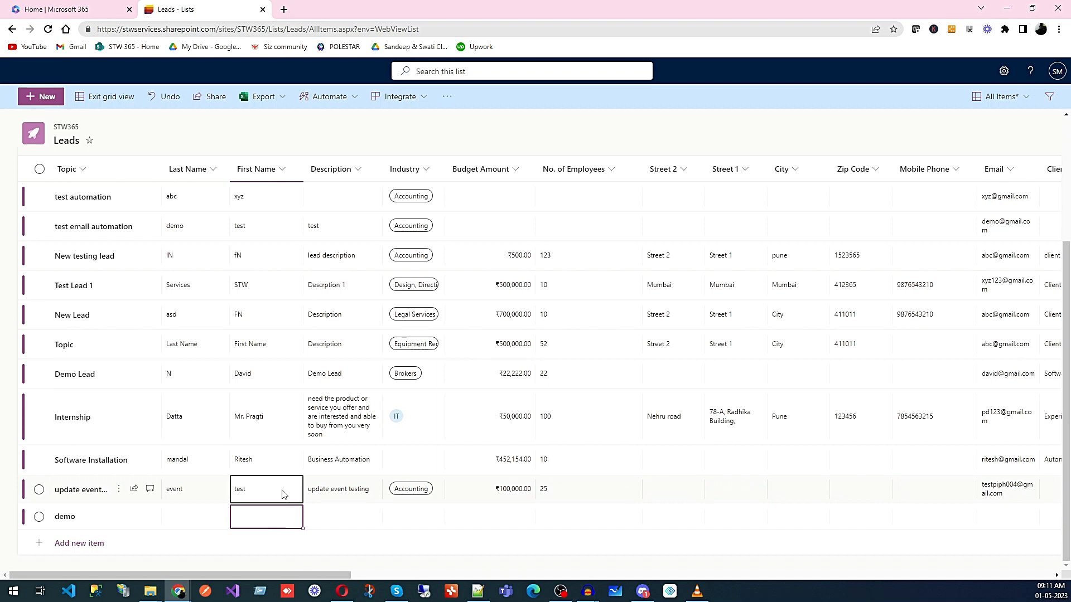
scroll(167, 329, "up", 3)
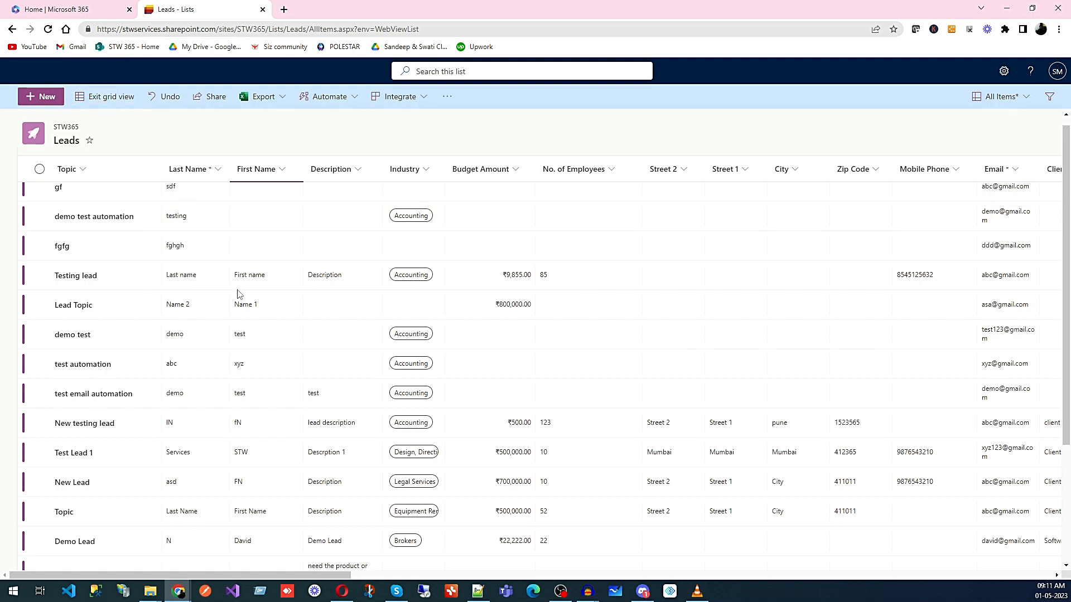
scroll(282, 363, "down", 3)
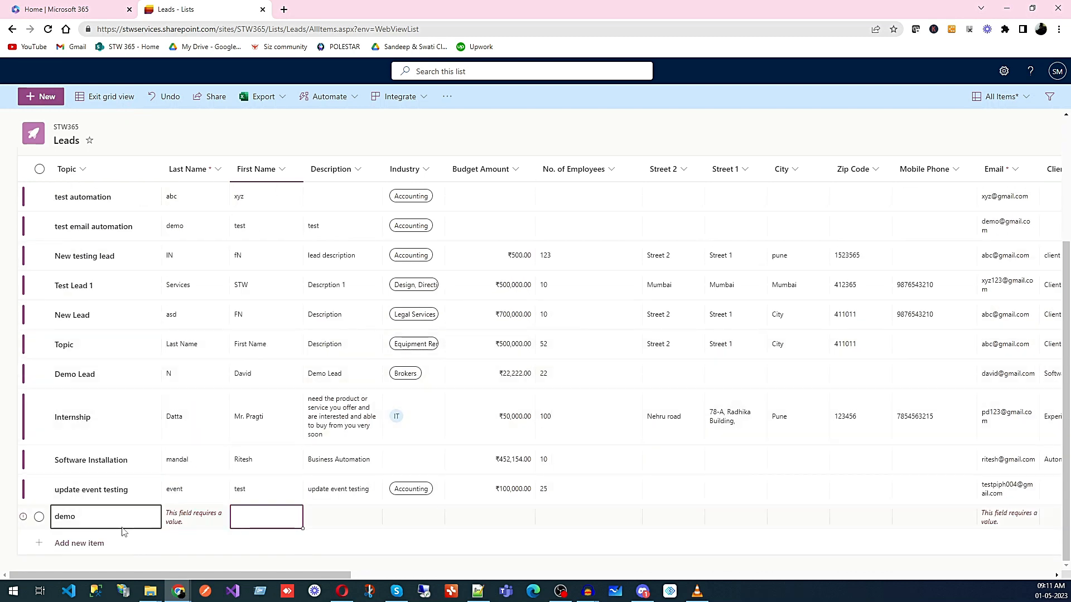
left_click(191, 513)
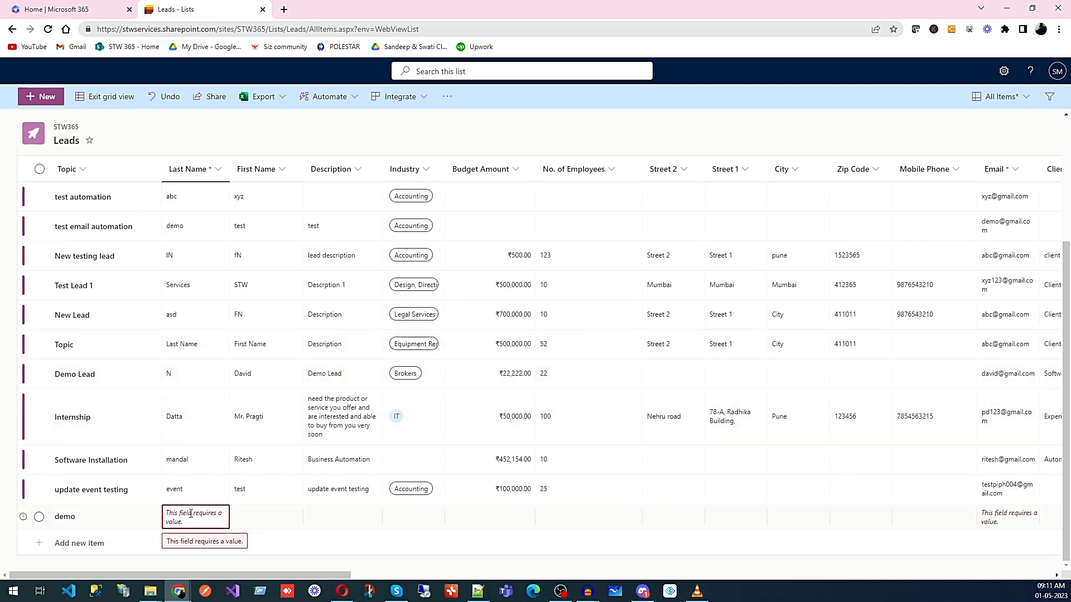
left_click(96, 100)
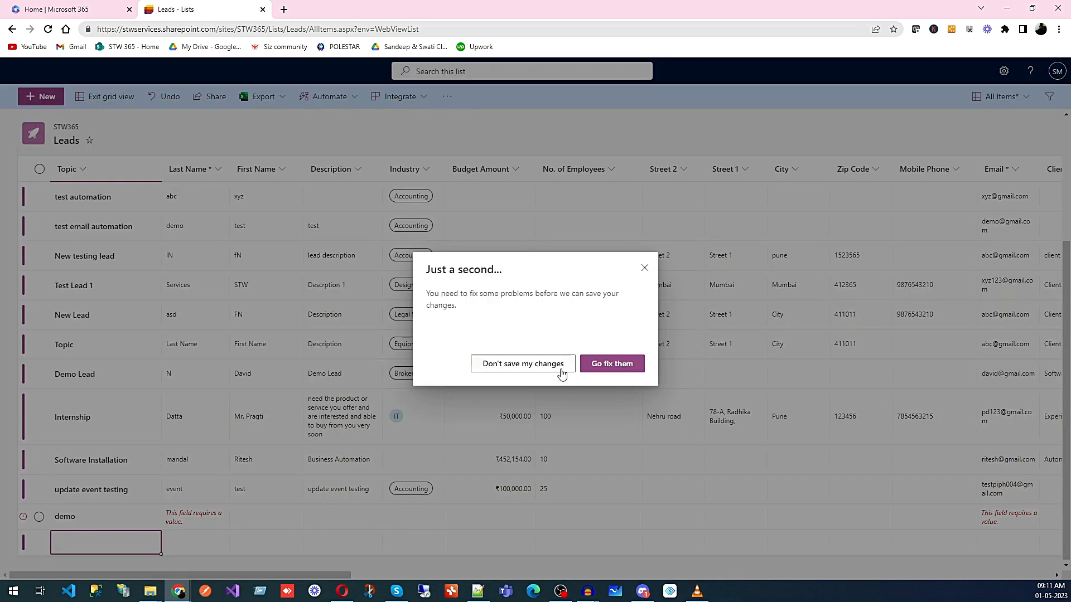
left_click(514, 365)
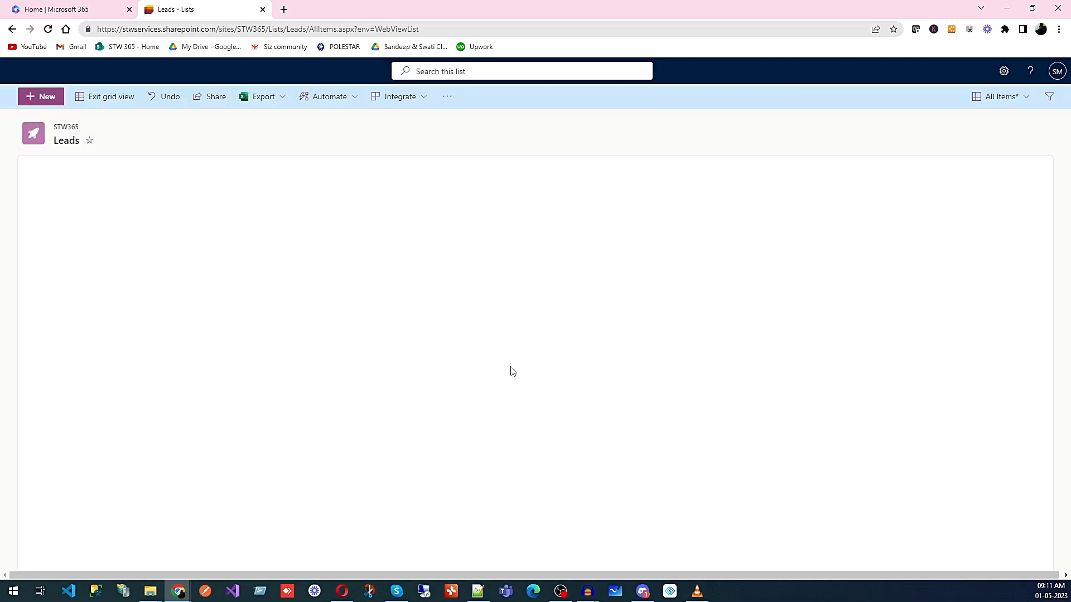
Step: Start adding a column after the last column of the Leads list and examine the available column types
scroll(424, 435, "down", 1)
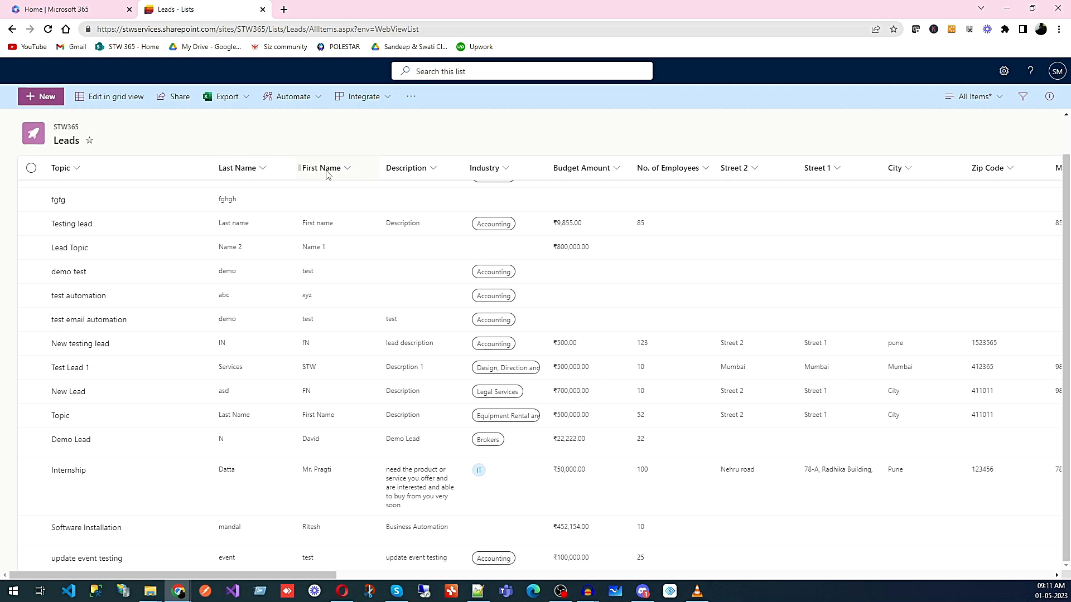
mouse_move(326, 174)
left_mouse_down()
mouse_move(222, 176)
mouse_move(466, 175)
mouse_move(306, 175)
mouse_move(338, 174)
left_mouse_up()
left_click_drag(330, 582, 1051, 576)
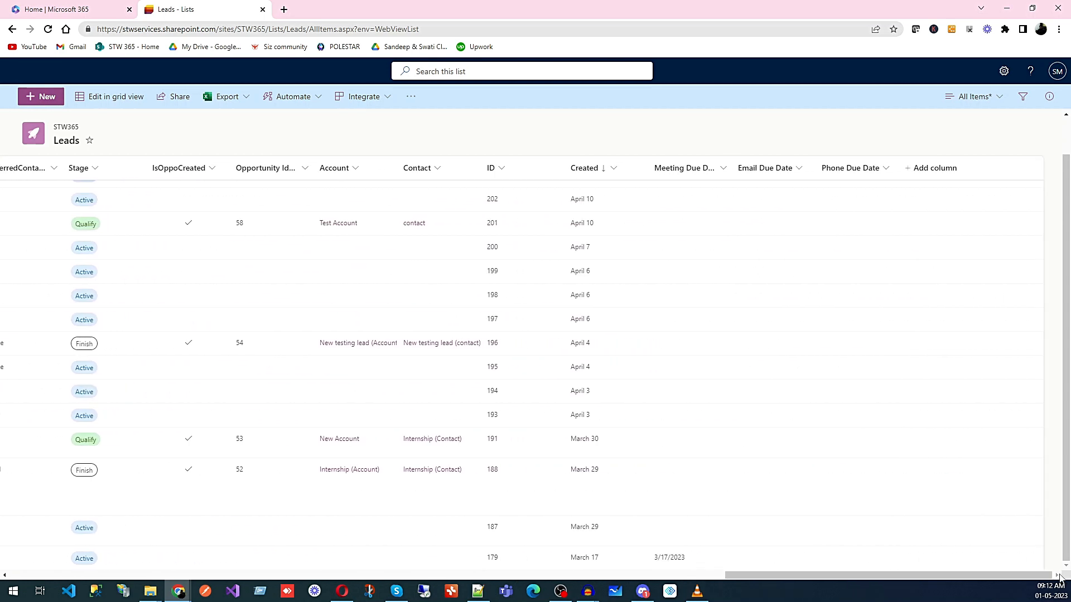
left_click(929, 173)
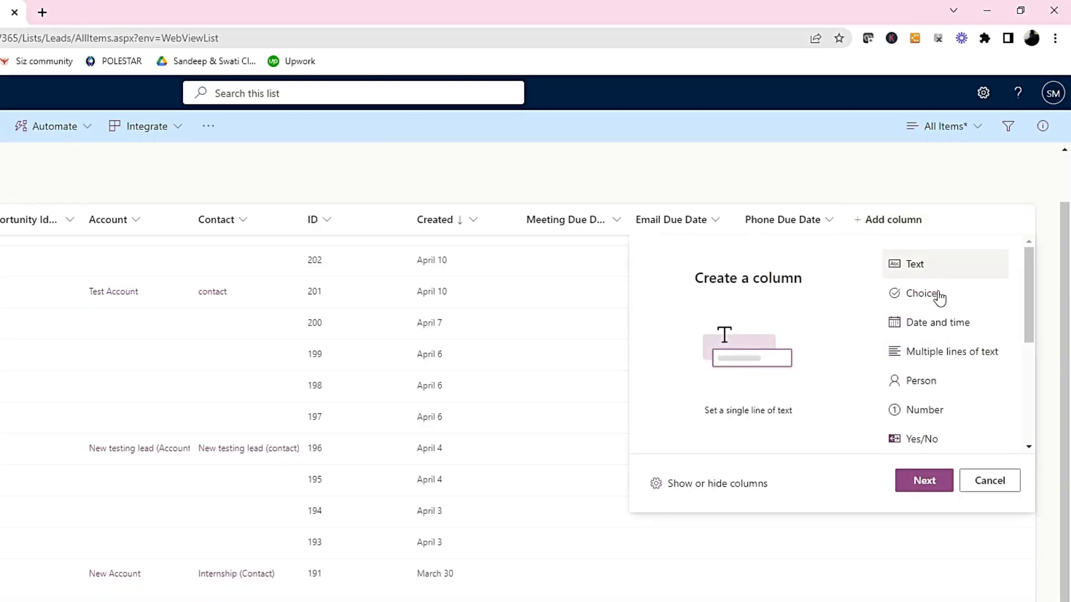
scroll(940, 298, "down", 3)
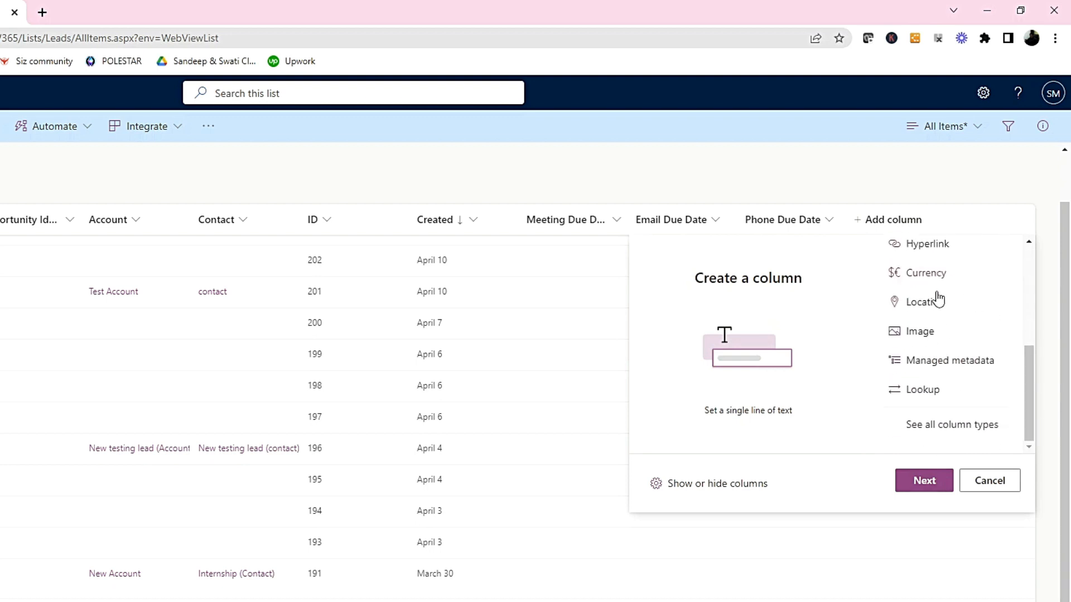
scroll(940, 295, "up", 3)
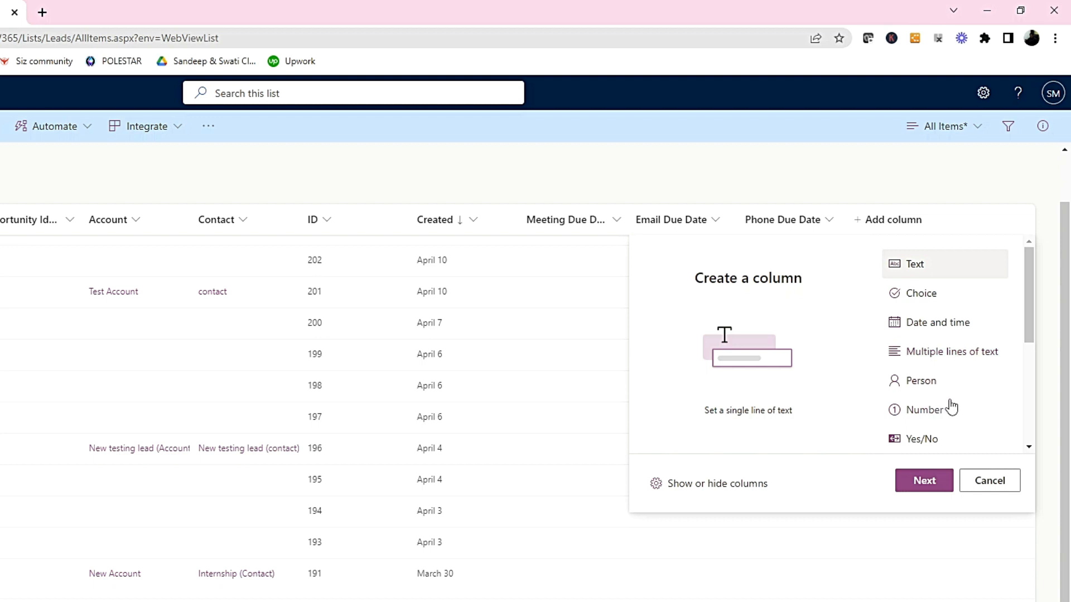
scroll(955, 392, "down", 1)
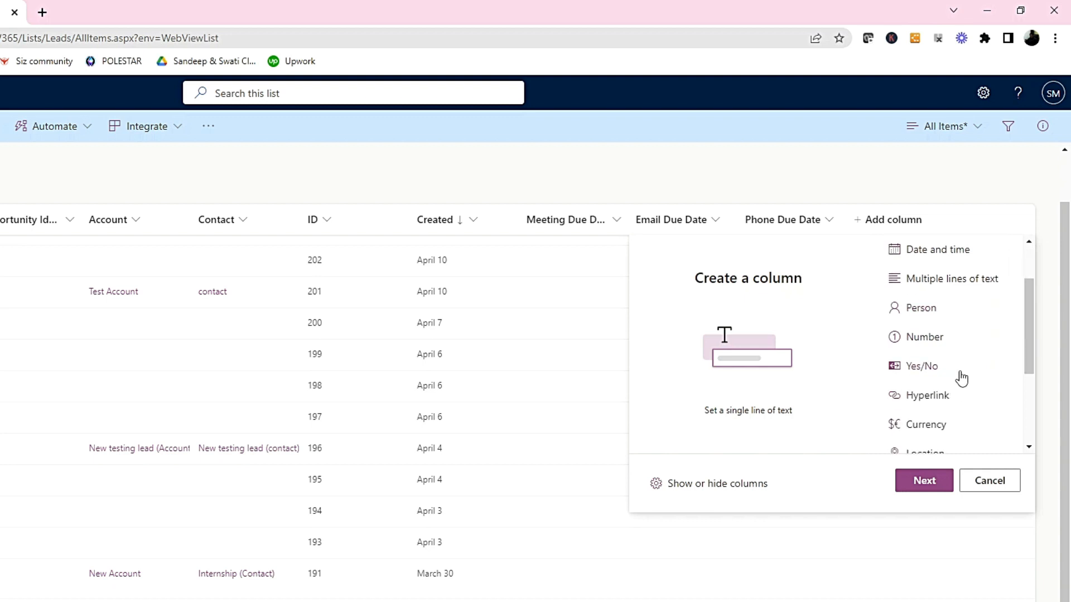
scroll(969, 397, "down", 2)
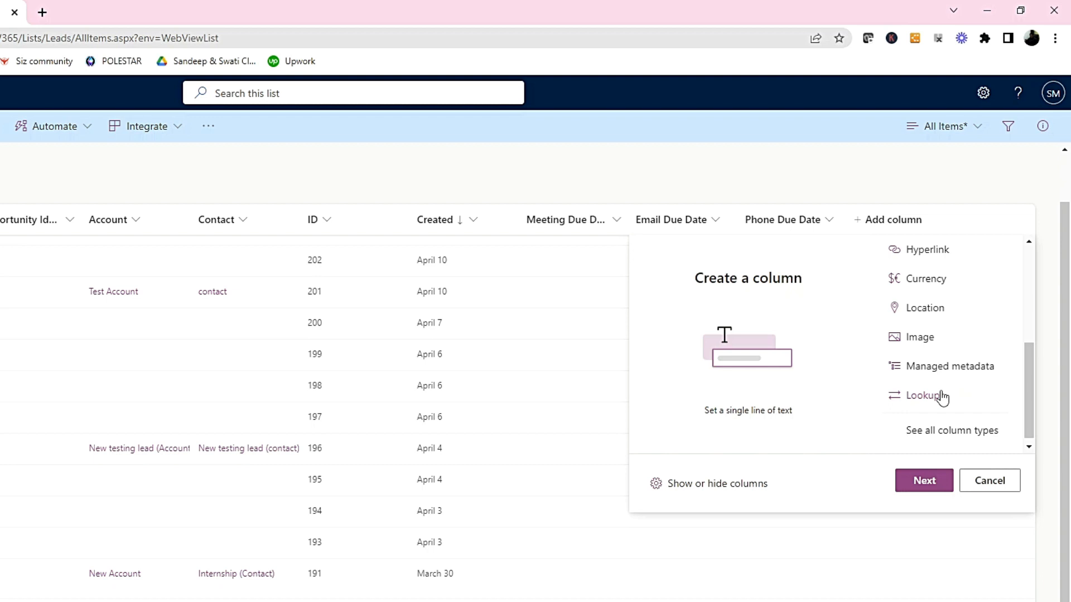
scroll(925, 357, "up", 4)
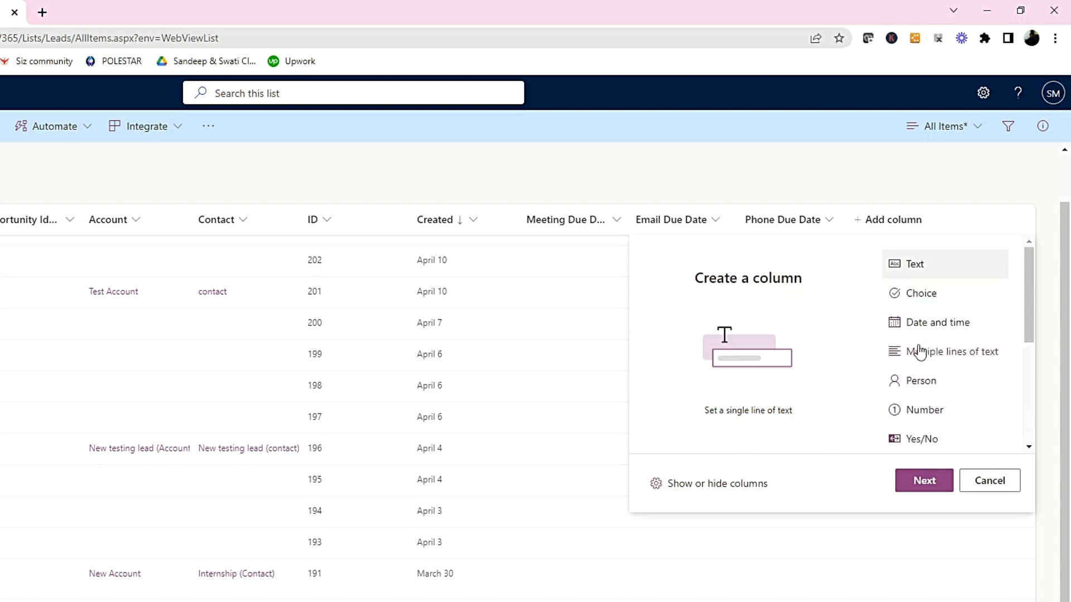
Step: Set up a Choice column named Demo and cancel its creation
left_click(923, 306)
left_click(934, 479)
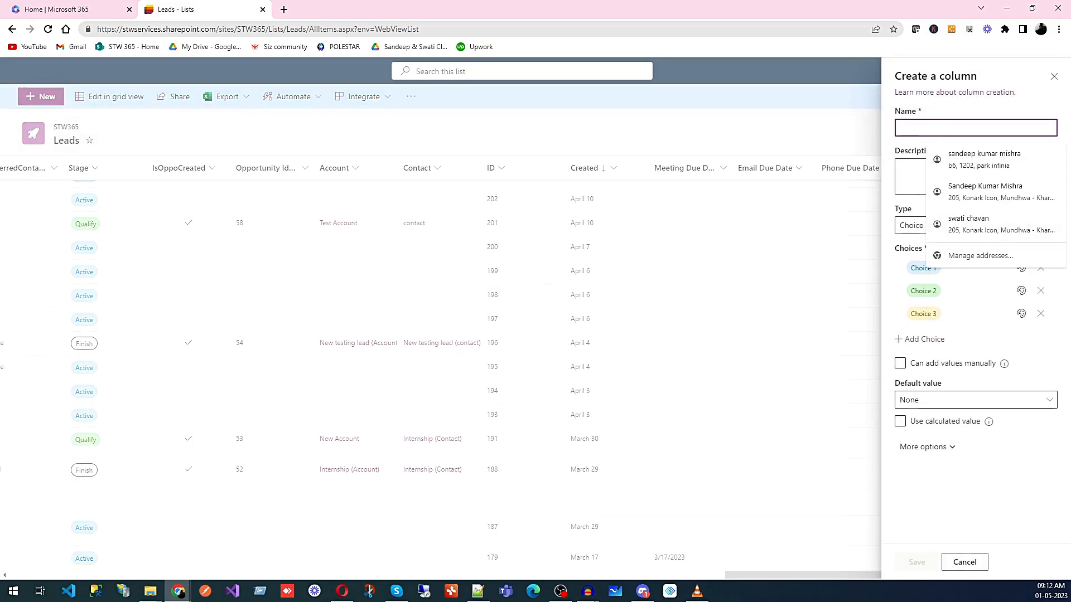
type("Demo")
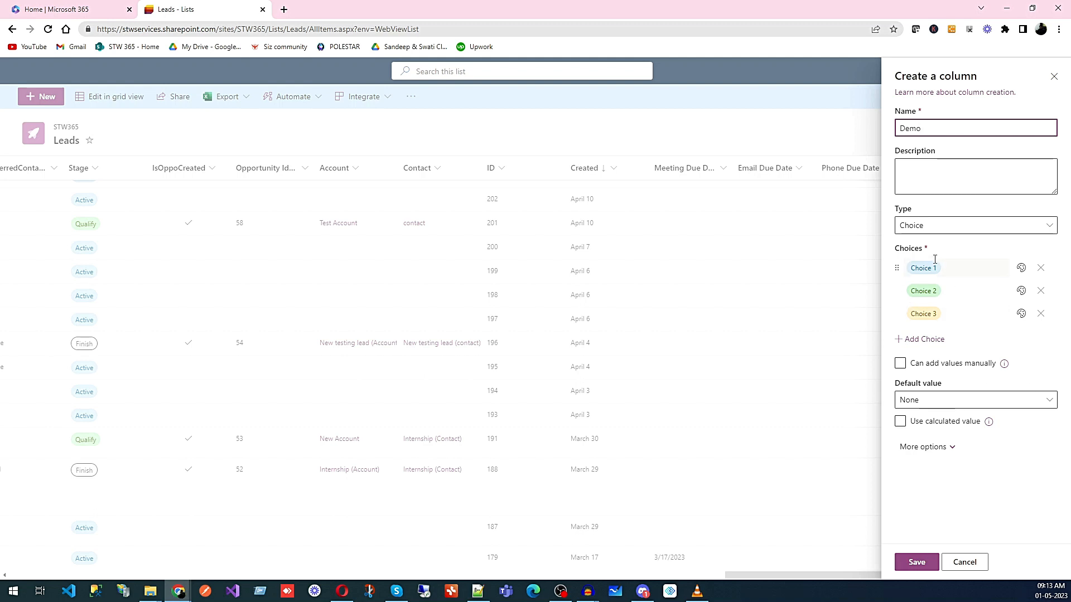
left_click(978, 566)
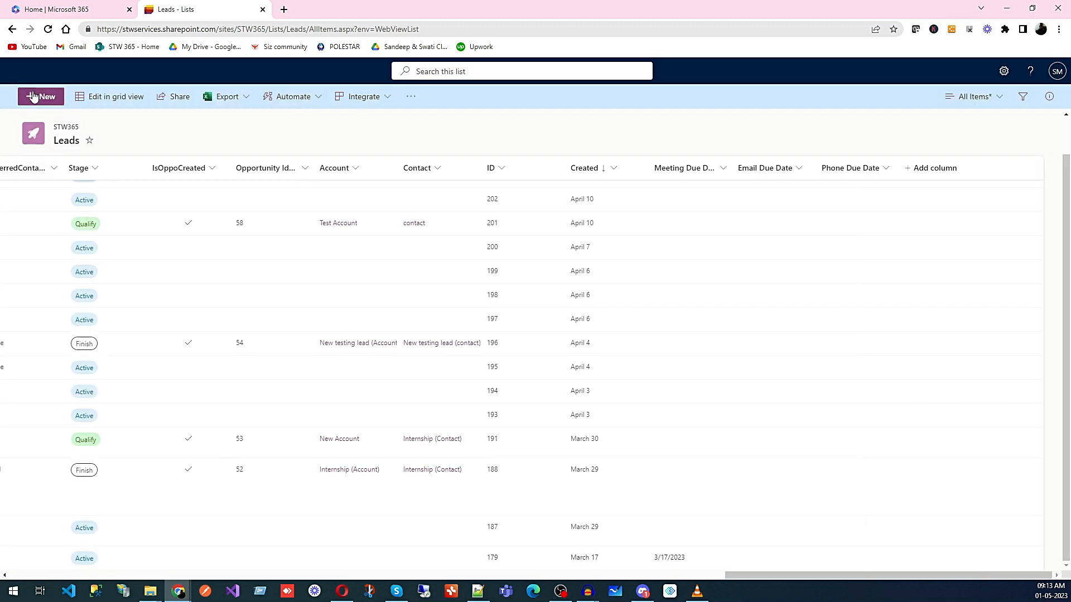
Step: Return to the Lists home page and start a new list, reviewing the creation options and templates
left_click(14, 33)
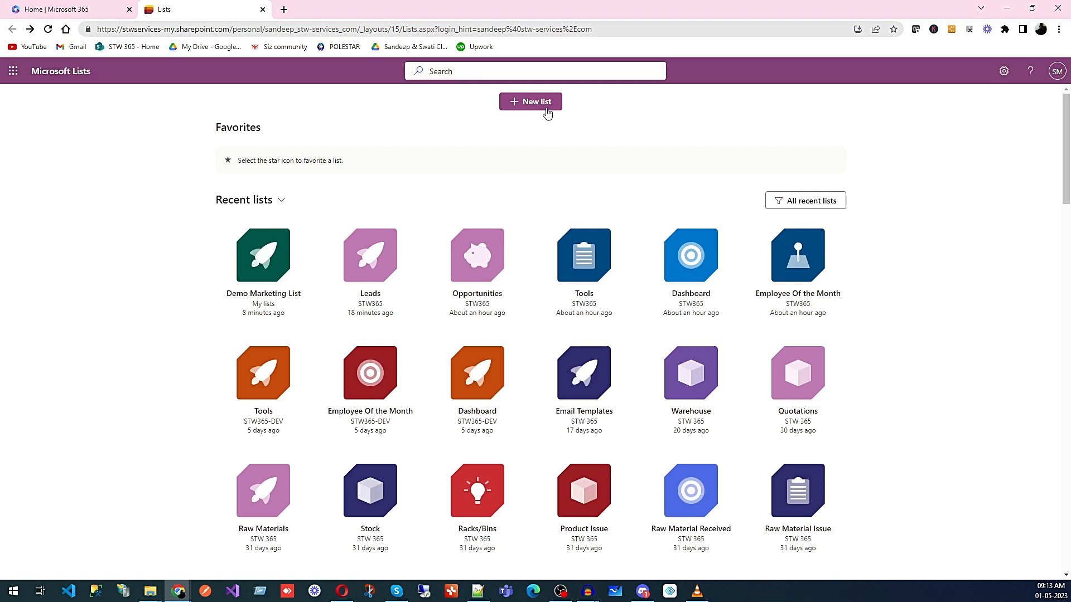
left_click(546, 113)
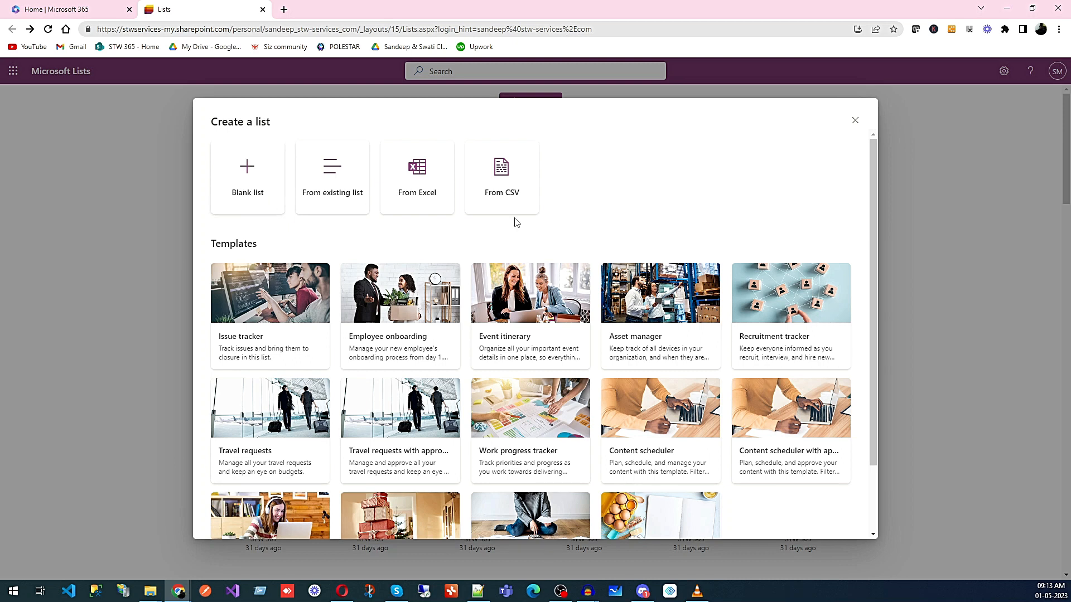
scroll(505, 304, "down", 2)
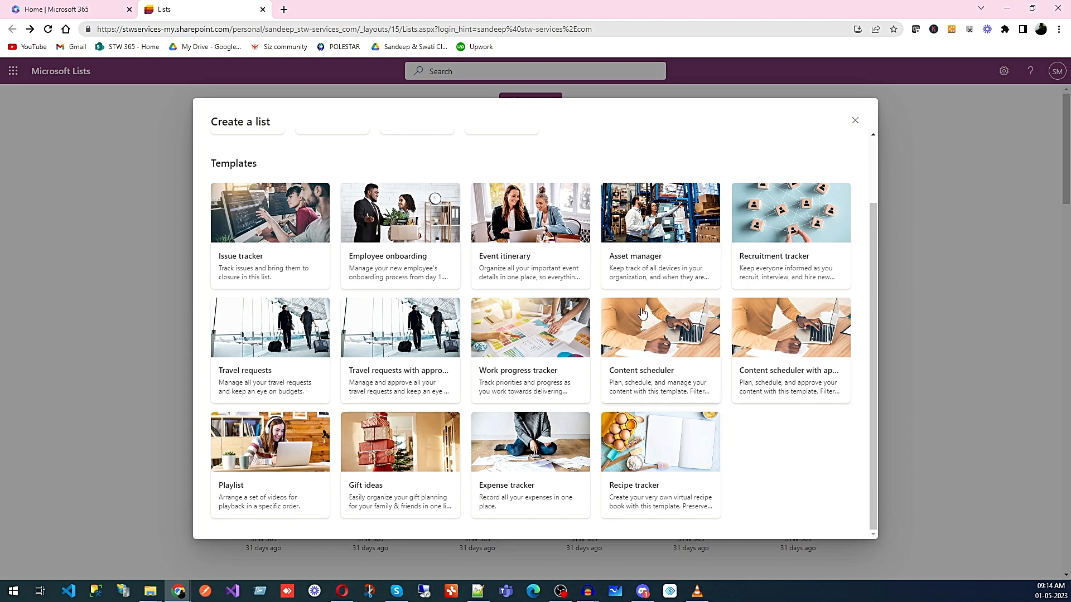
scroll(643, 313, "up", 2)
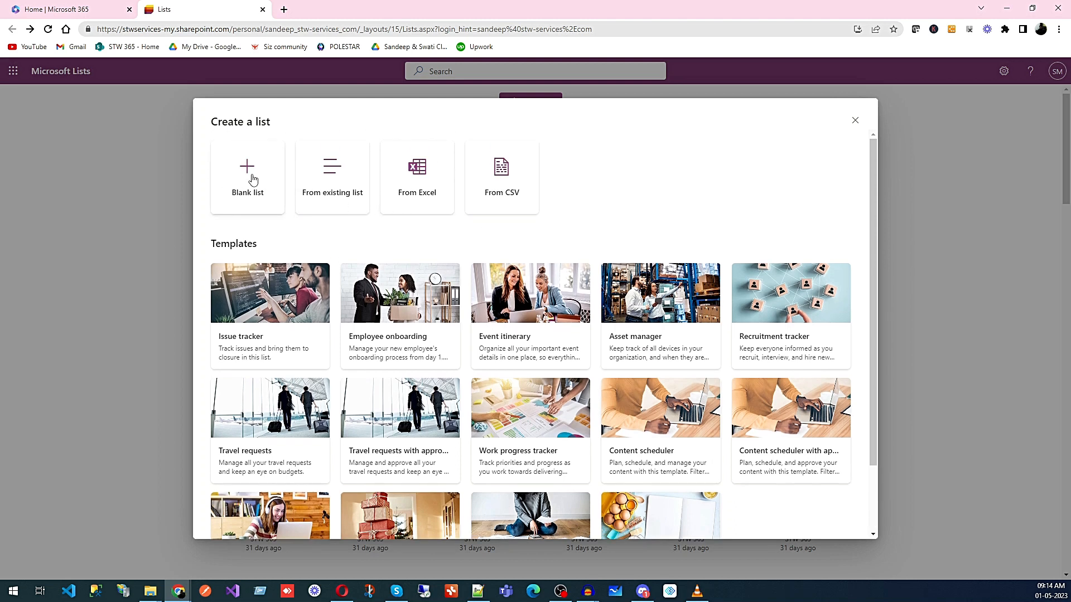
Step: Create a blank list named Demo Marketing, reviewing the available save locations and keeping it in My lists
left_click(249, 177)
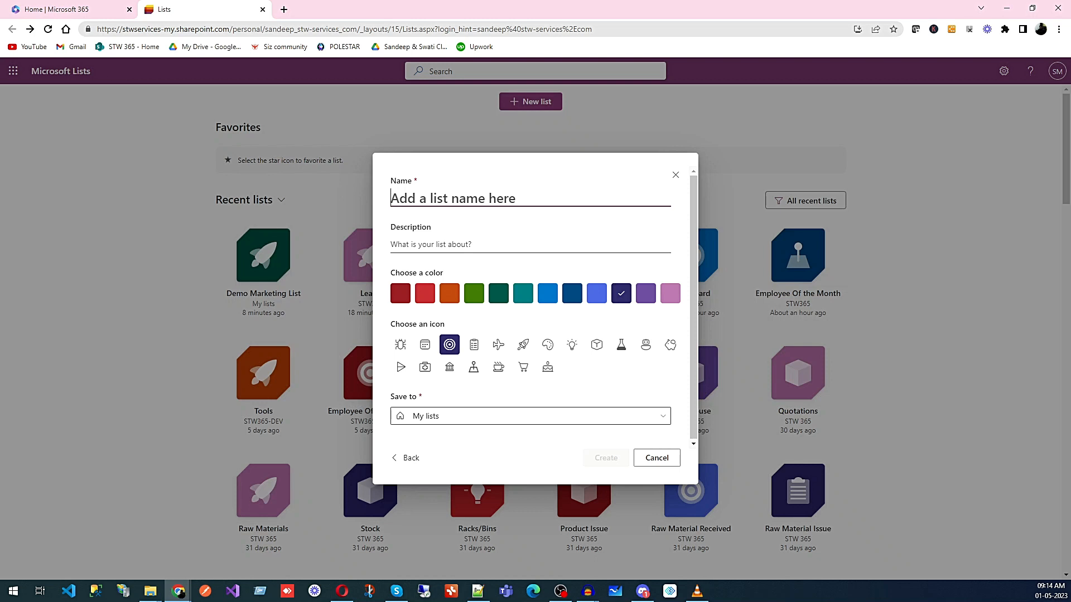
type("Demo")
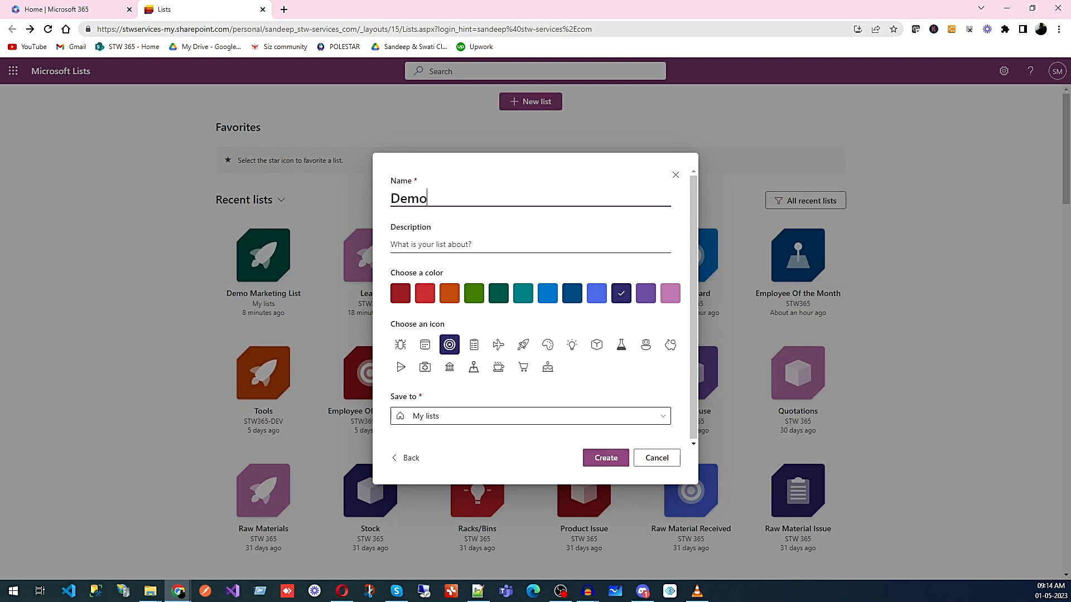
type(" Marketing")
left_click(460, 420)
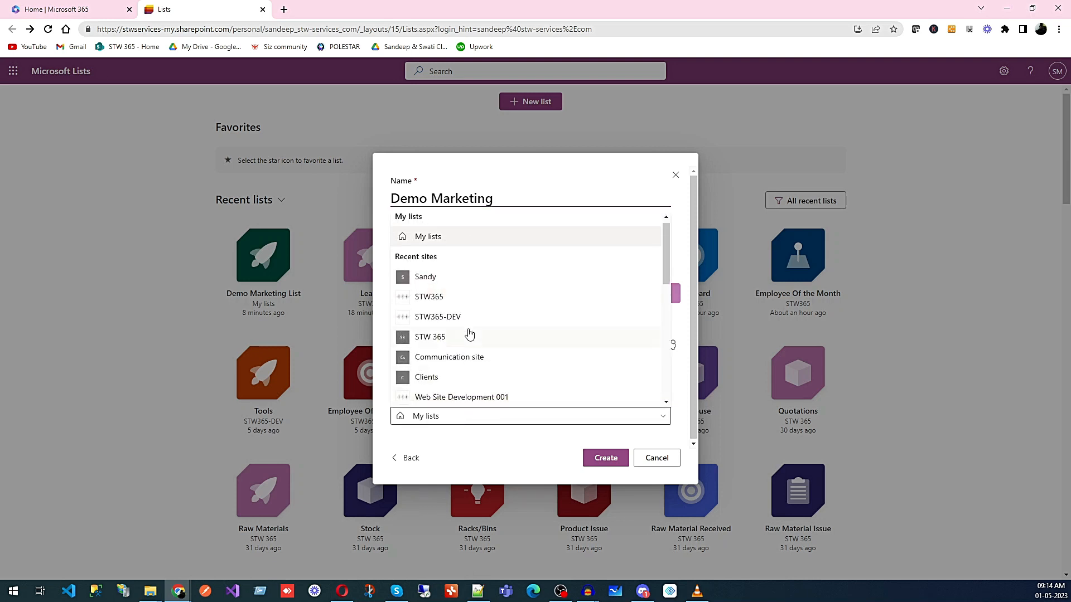
scroll(467, 291, "down", 5)
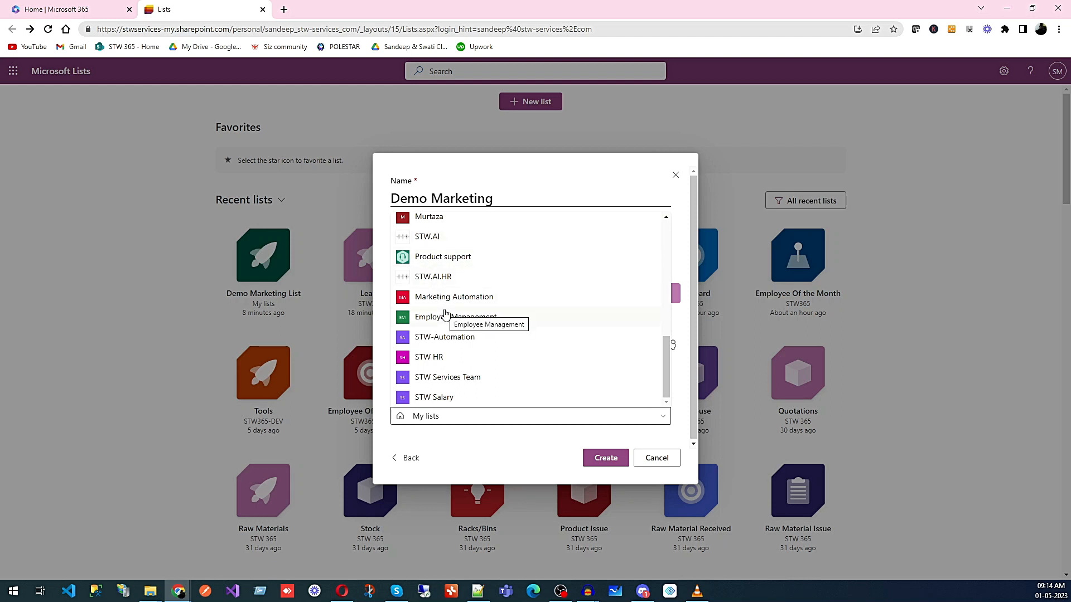
scroll(445, 313, "up", 10)
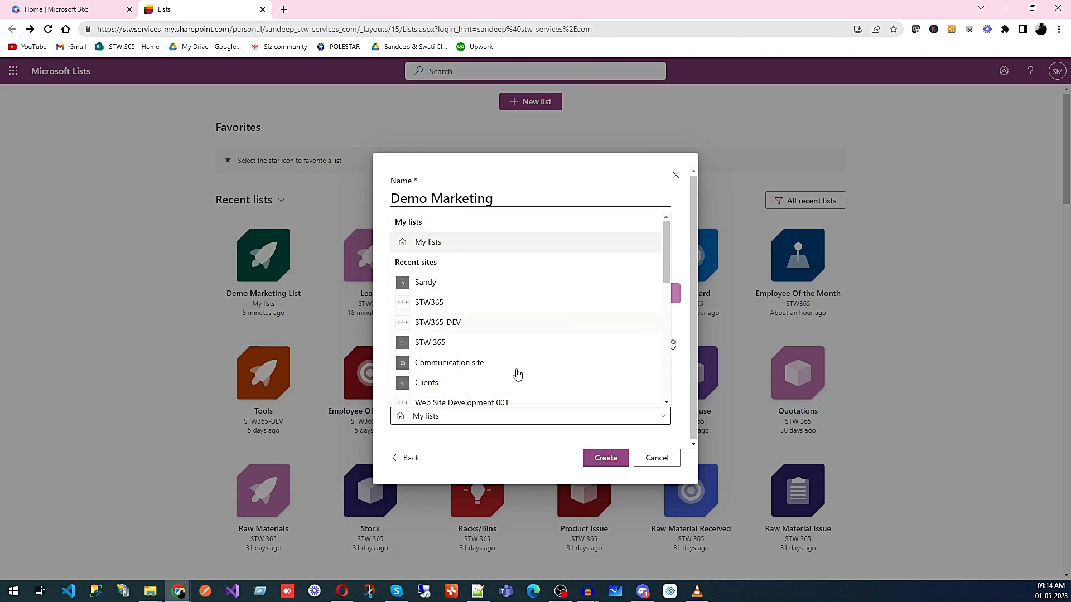
left_click(504, 461)
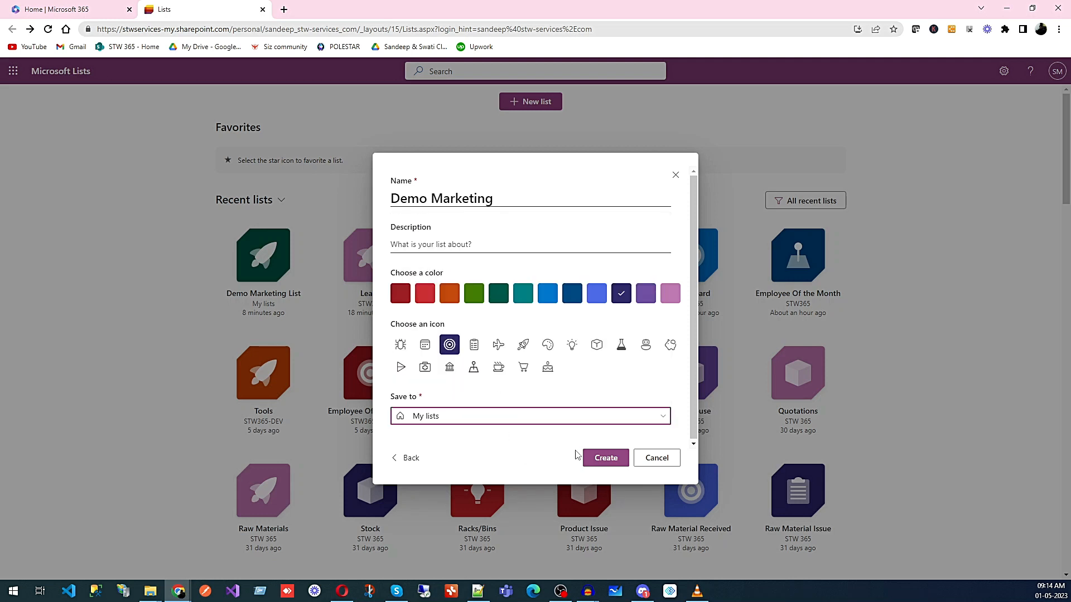
left_click(604, 459)
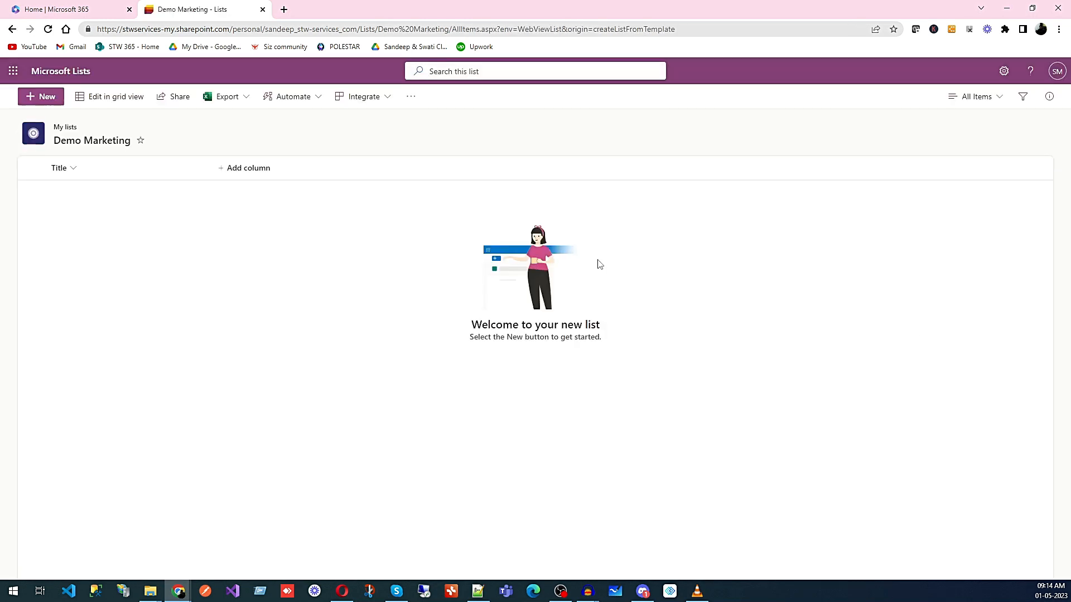
left_click(74, 170)
mouse_move(106, 274)
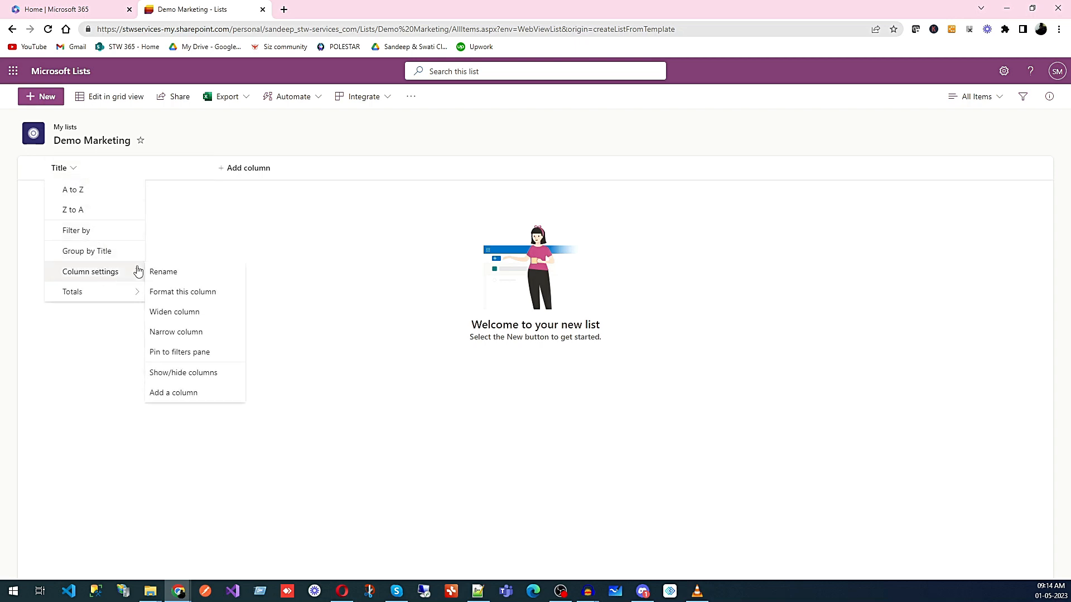
left_click(231, 228)
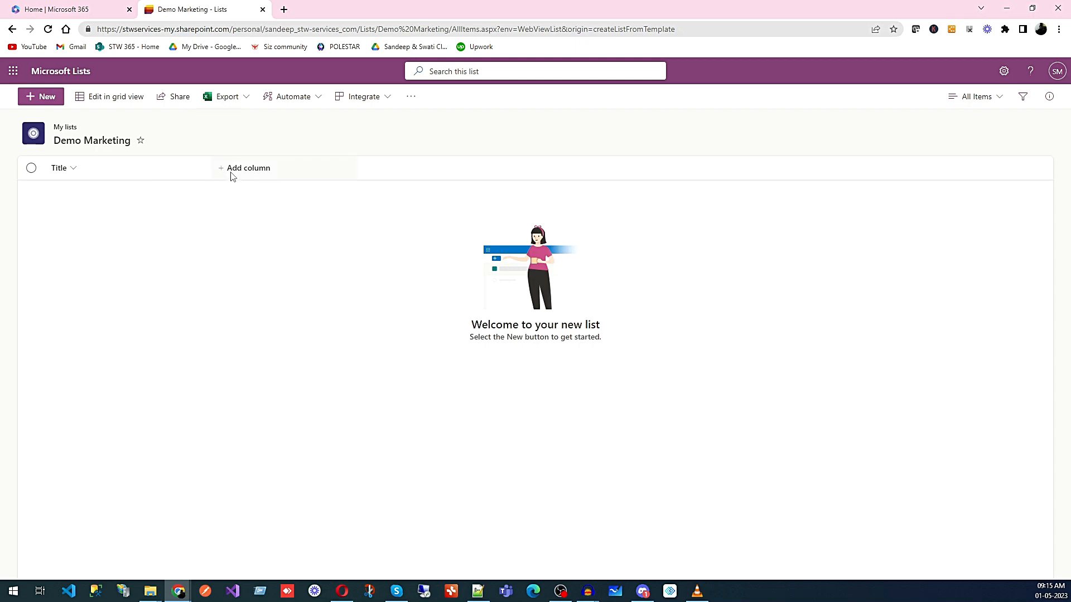
Step: Add a single-line text column named Client Name to the Demo Marketing list
left_click(245, 168)
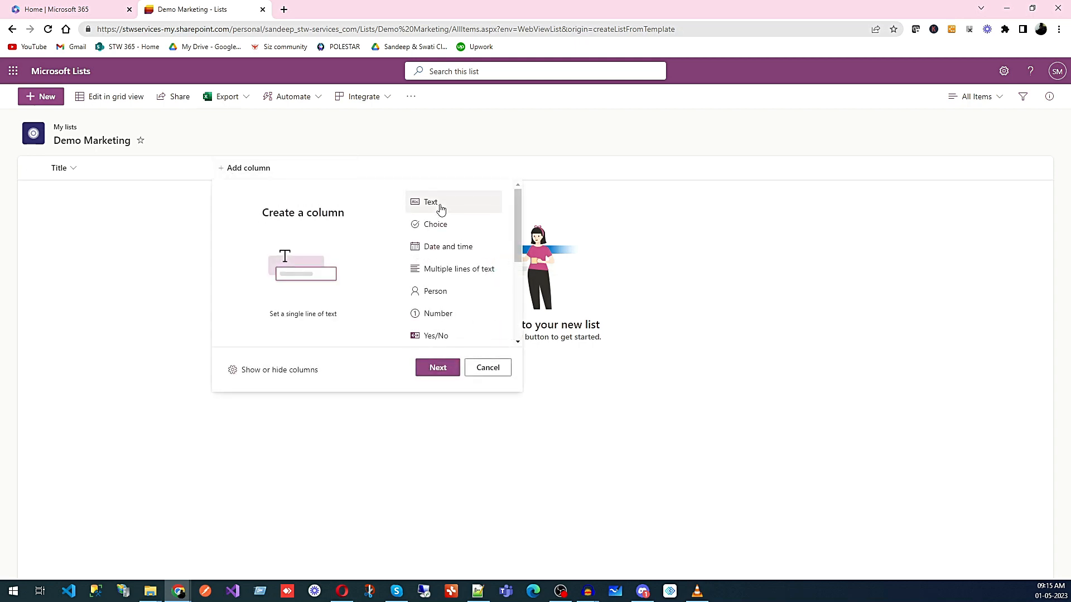
left_click(437, 368)
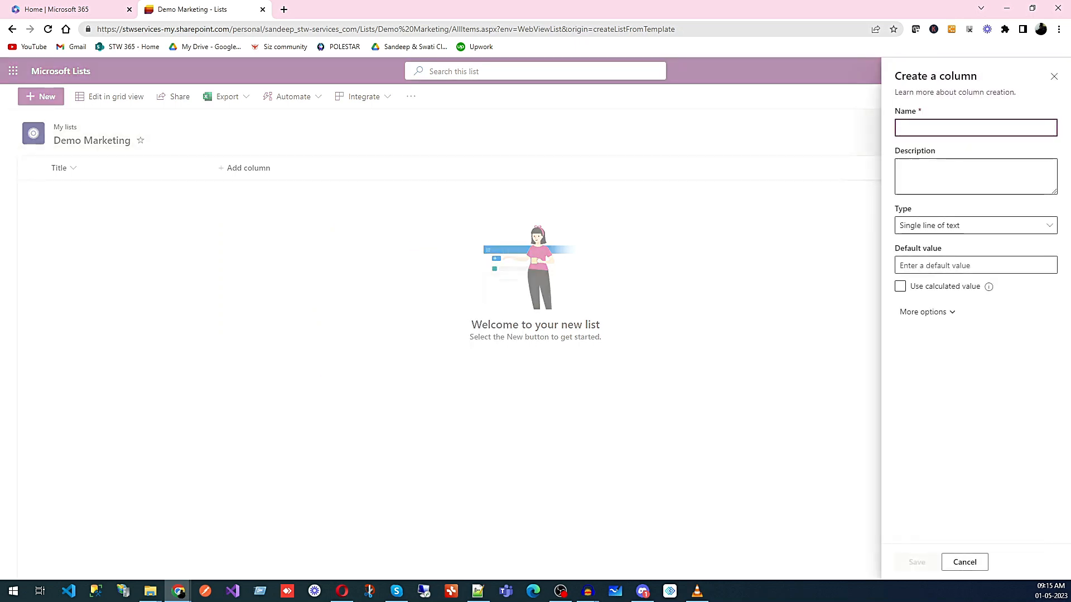
type("Client Name")
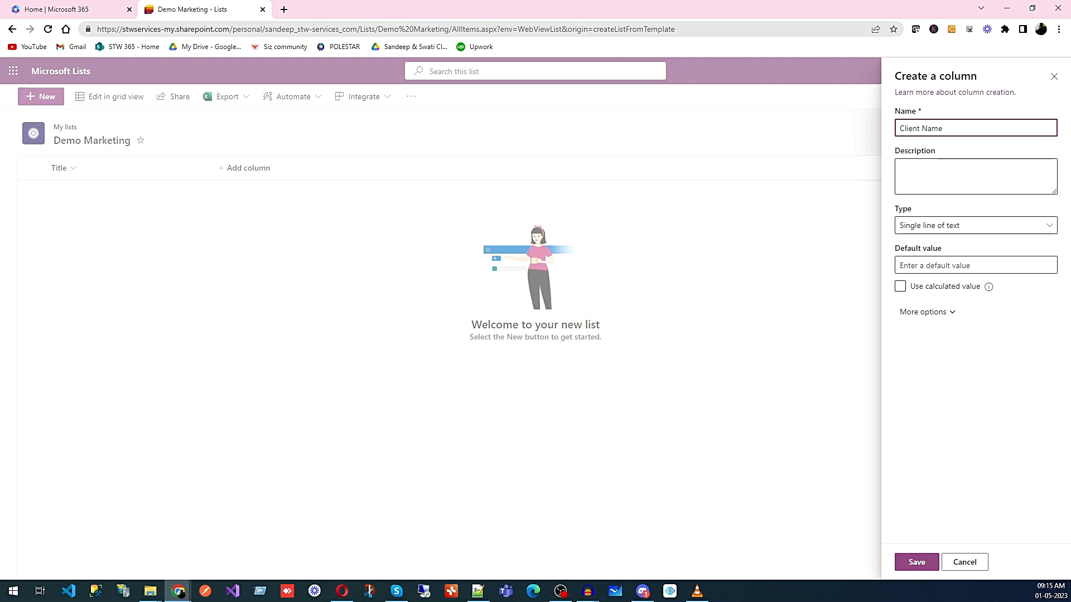
left_click(916, 562)
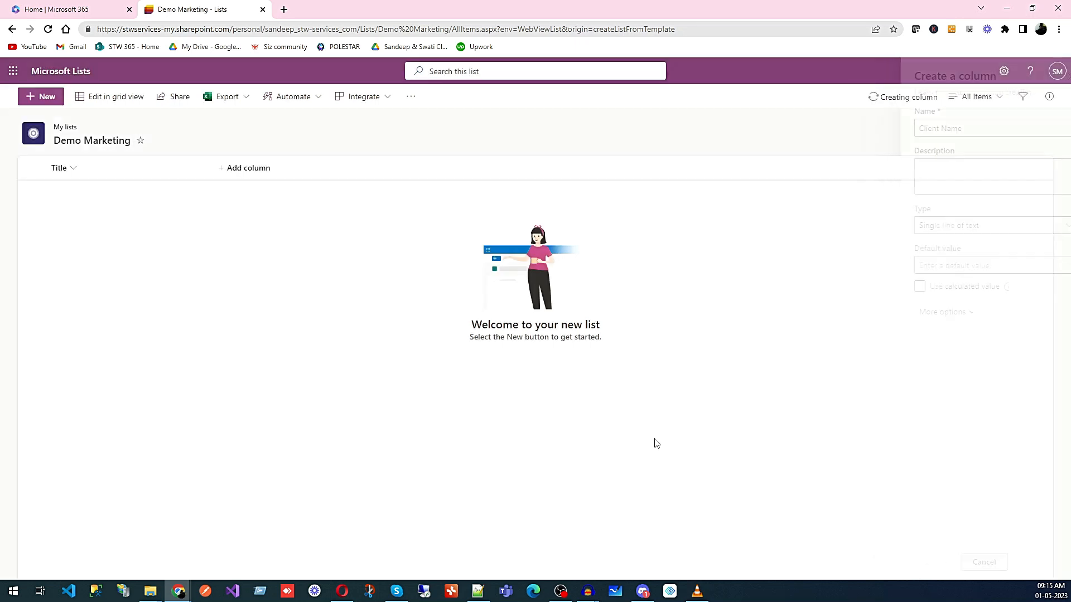
Step: Add a Date and time column named Created Date after the Client Name column
left_click(340, 169)
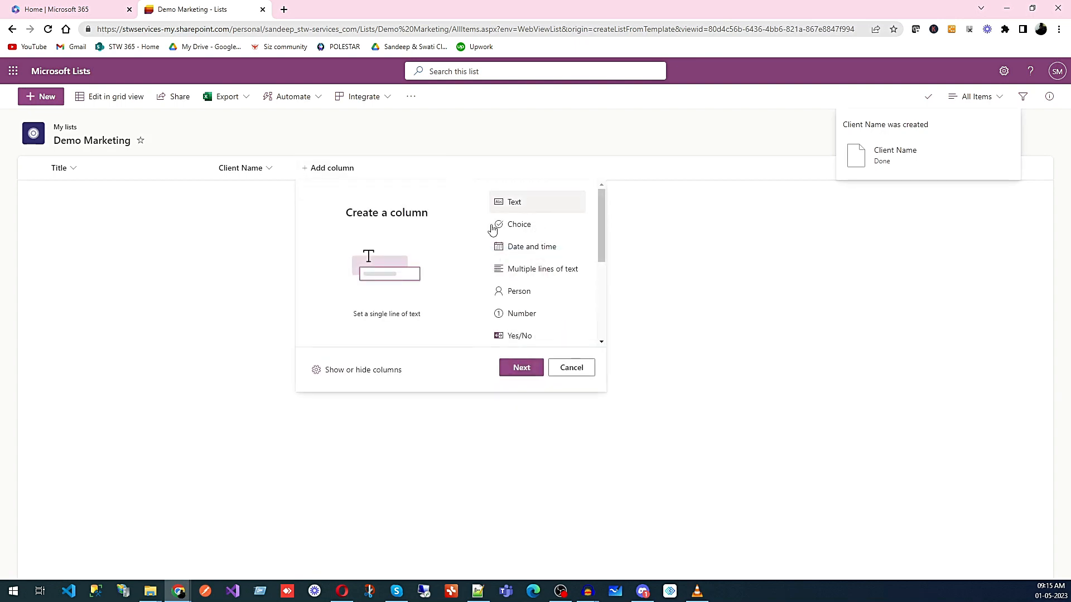
left_click(527, 247)
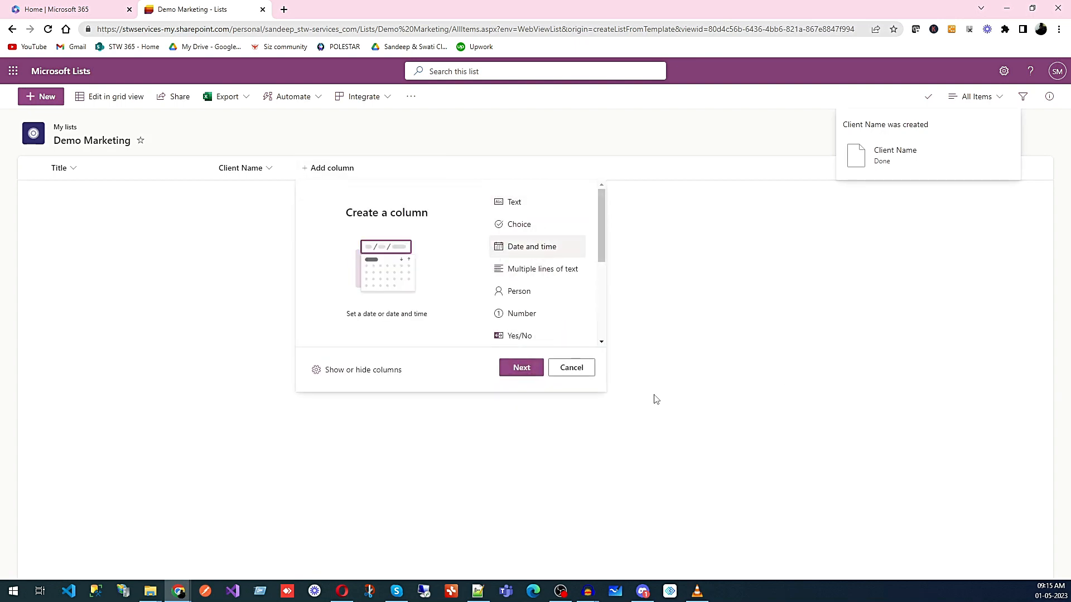
left_click(522, 369)
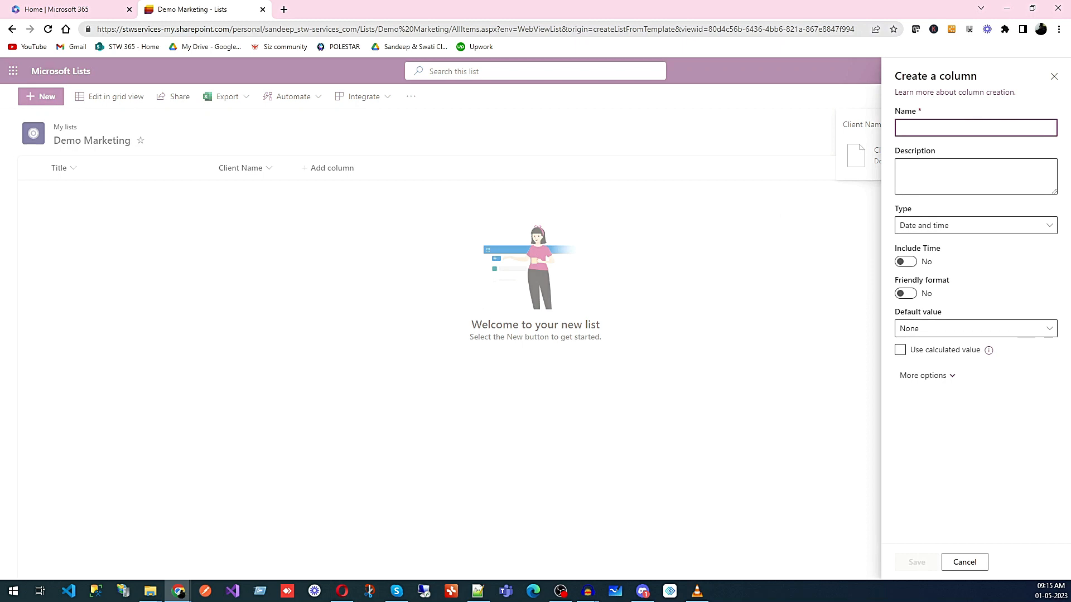
type("D")
key("BackSpace")
type("Created Date")
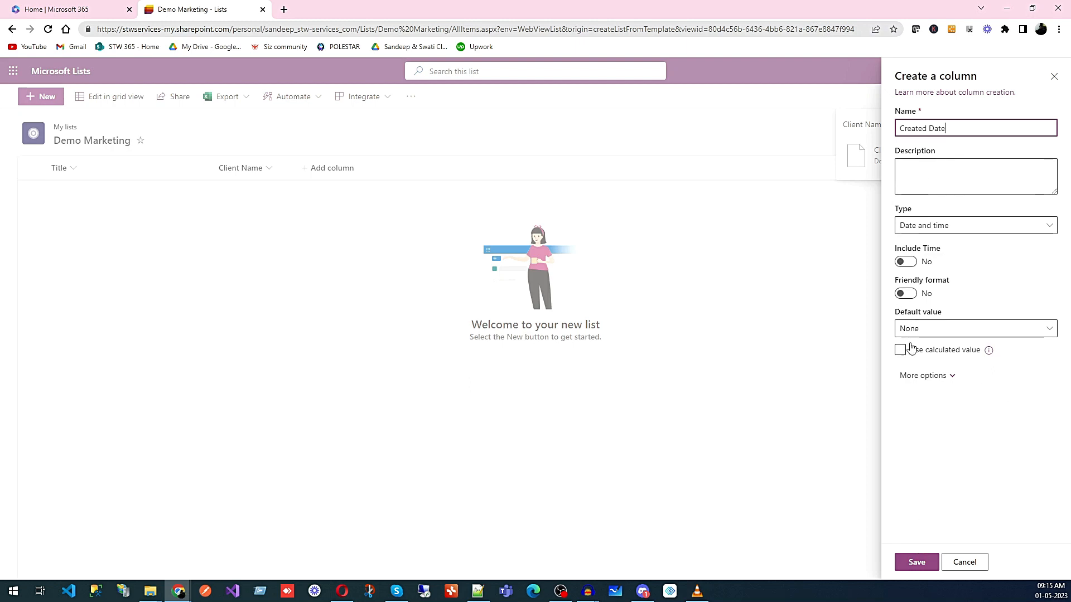
left_click(926, 564)
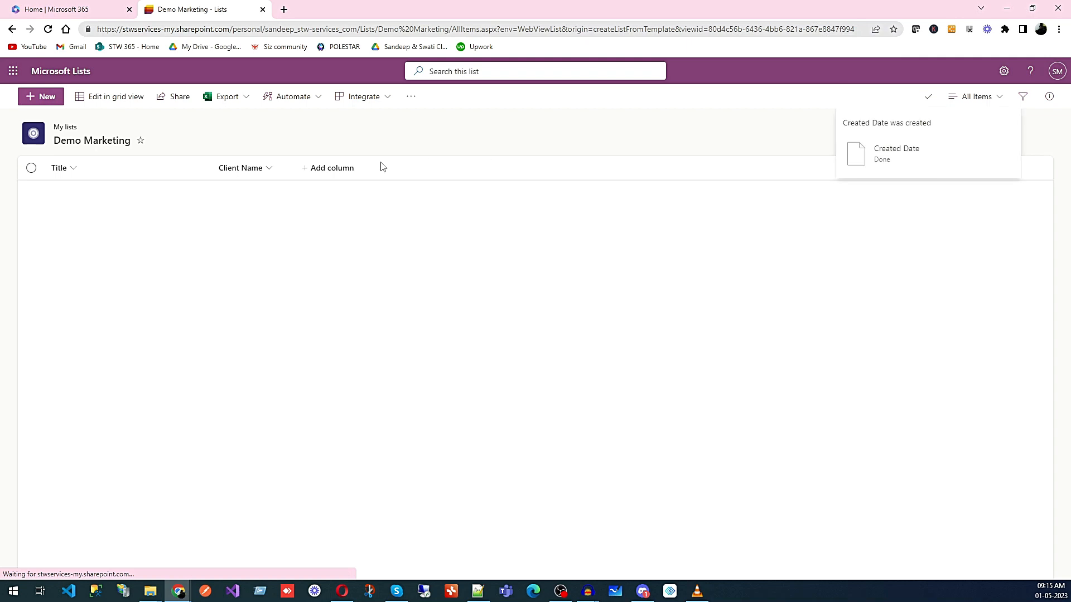
Step: Set up a Choice column named Status, renaming its first two choices Active and Unactive
left_click(417, 169)
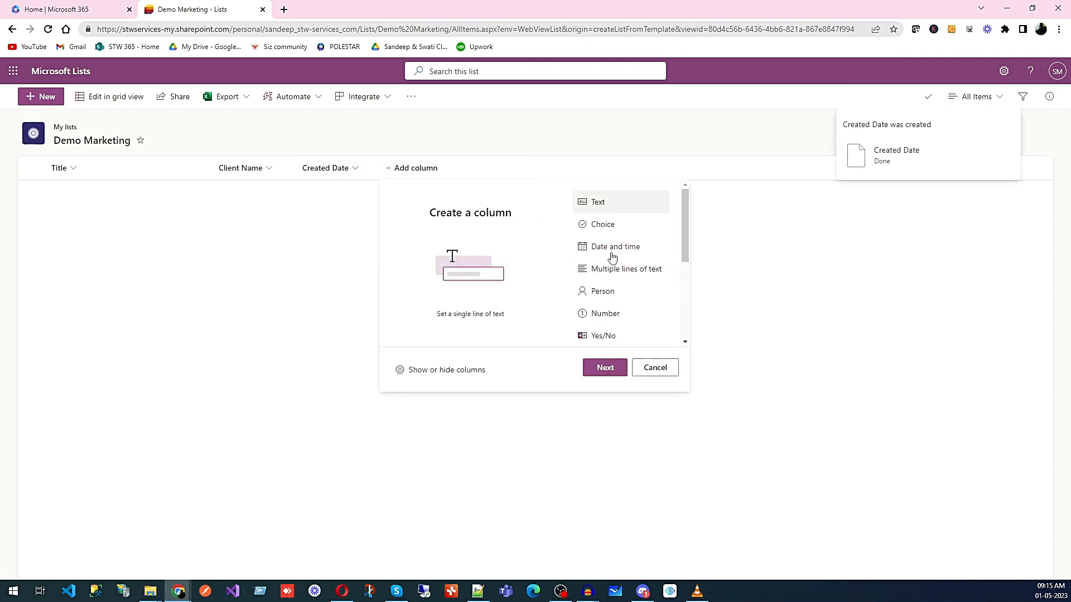
left_click(606, 230)
left_click(604, 368)
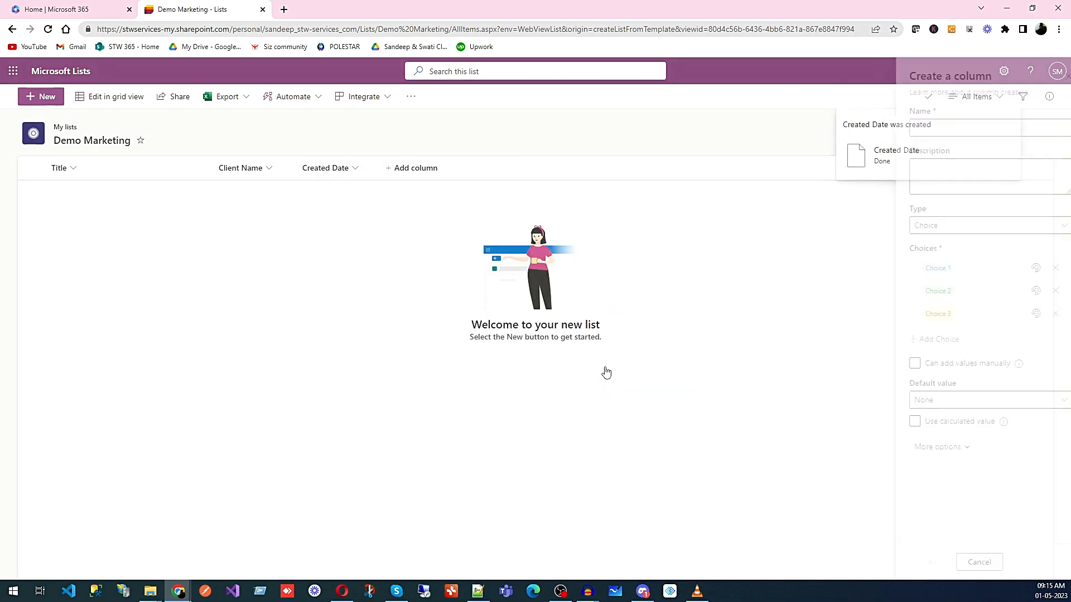
type("S")
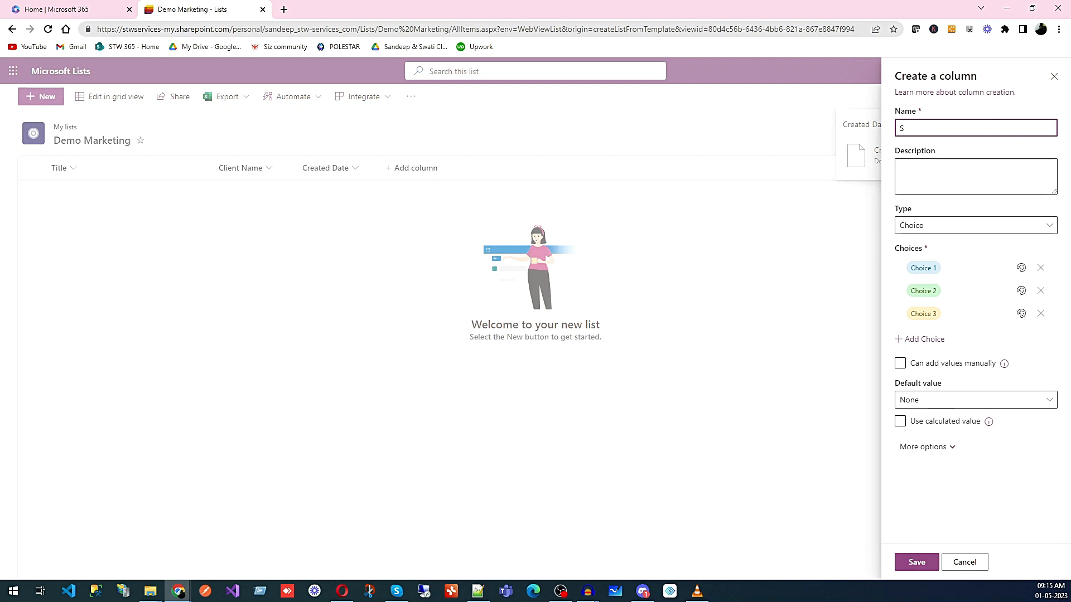
type("tatus")
left_click(972, 270)
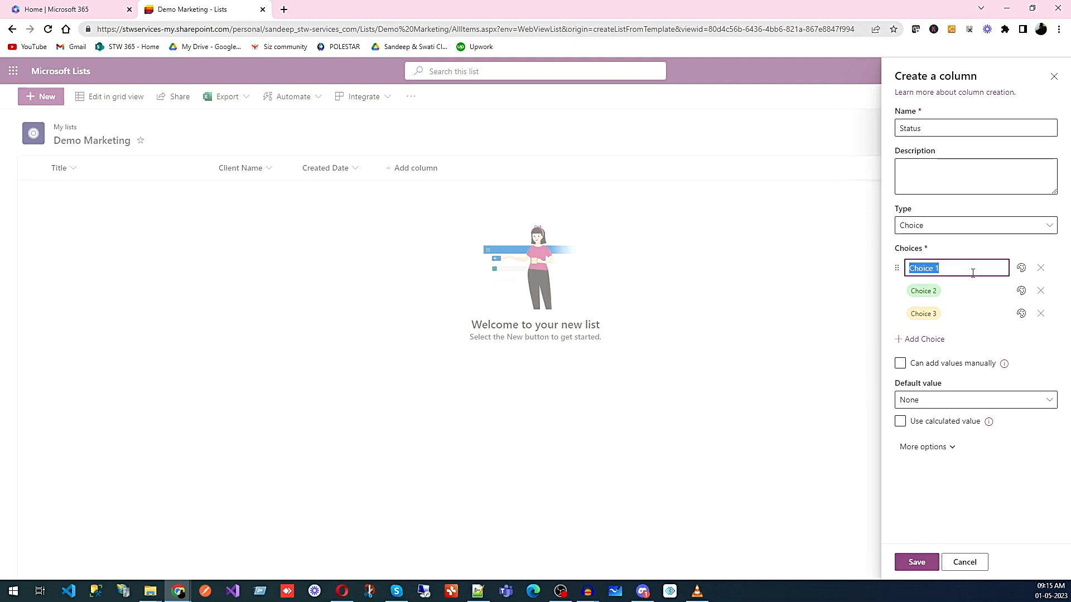
type("Active")
left_click(964, 296)
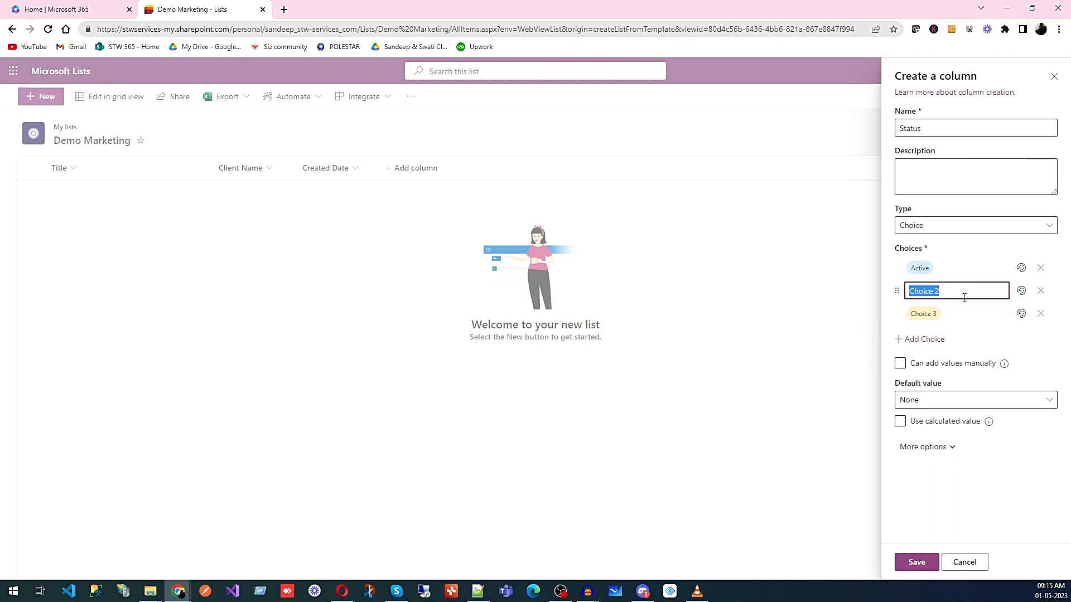
type("Unactive")
left_click(1003, 479)
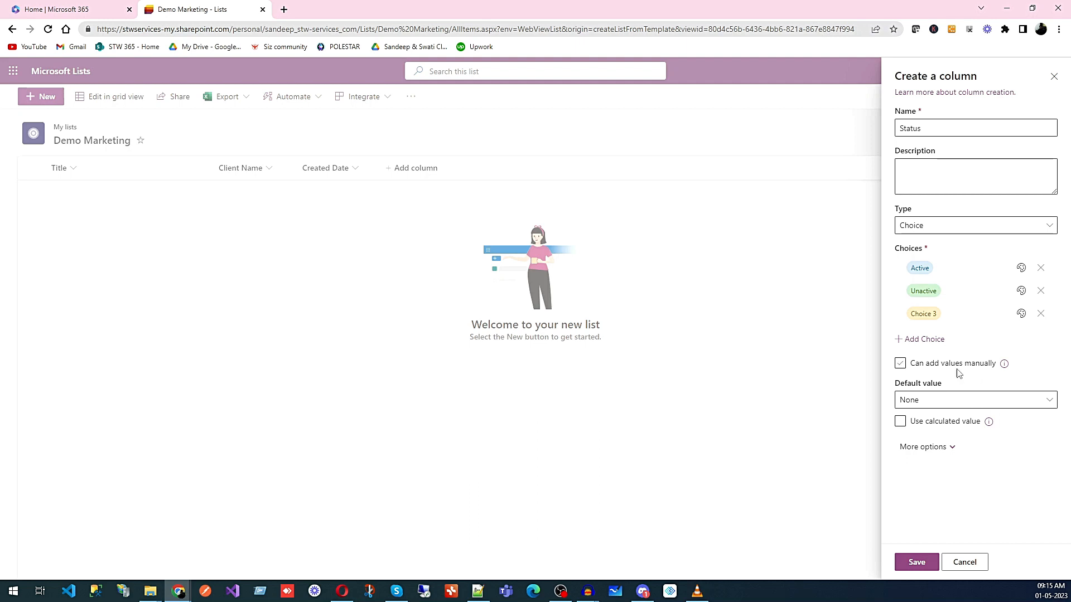
Step: Set the Status column's default value to Active and save the column
left_click(948, 400)
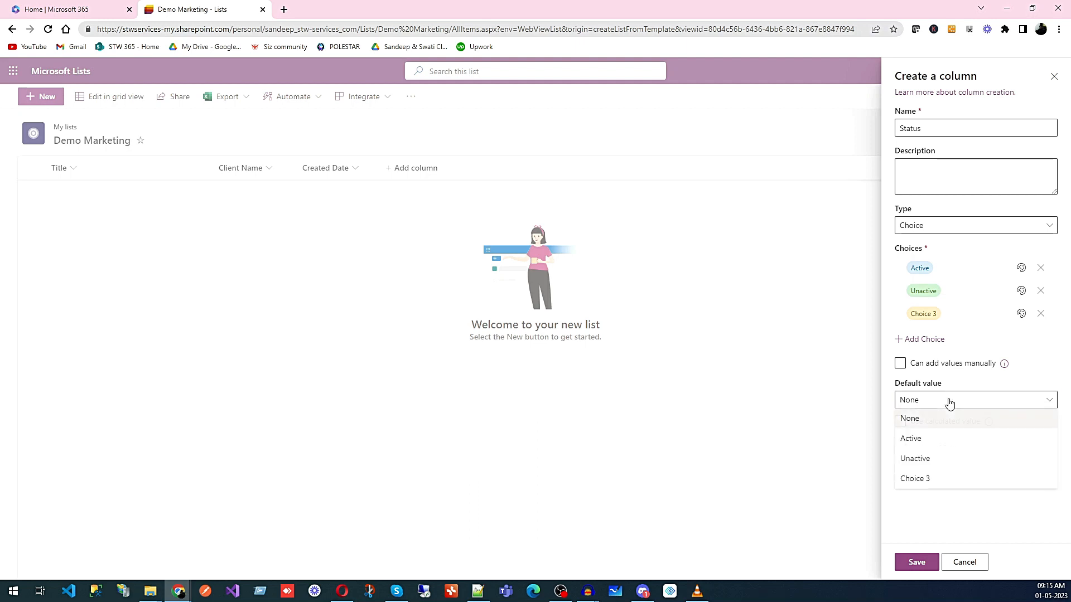
left_click(937, 440)
left_click(925, 563)
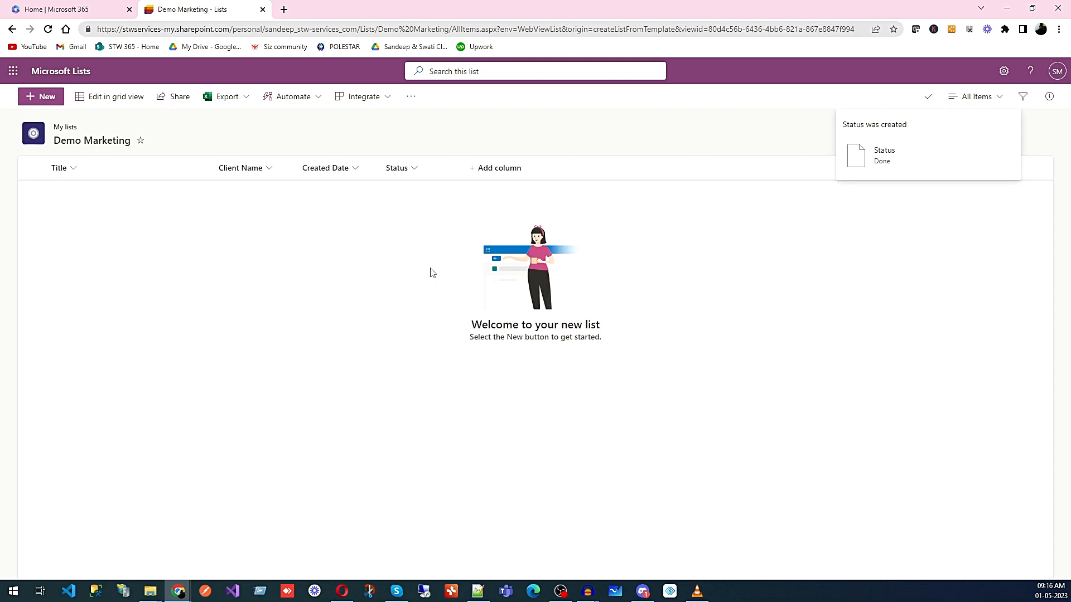
Step: Create and save a new item titled Demo List with a client name and the created date 4/28/2023
left_click(42, 99)
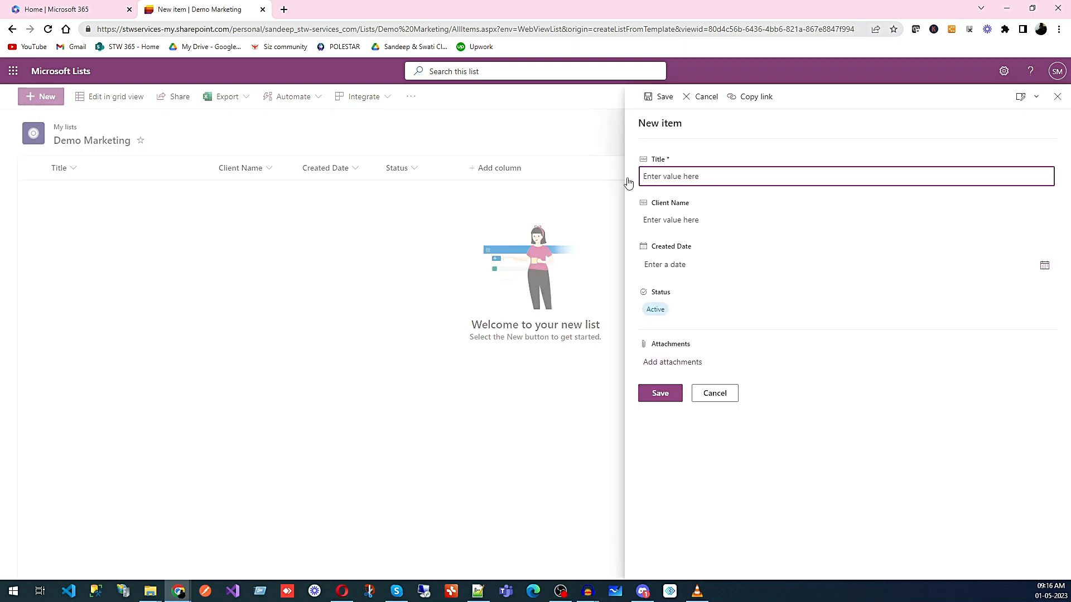
type("Demo List")
left_click(831, 221)
type("Sandeep")
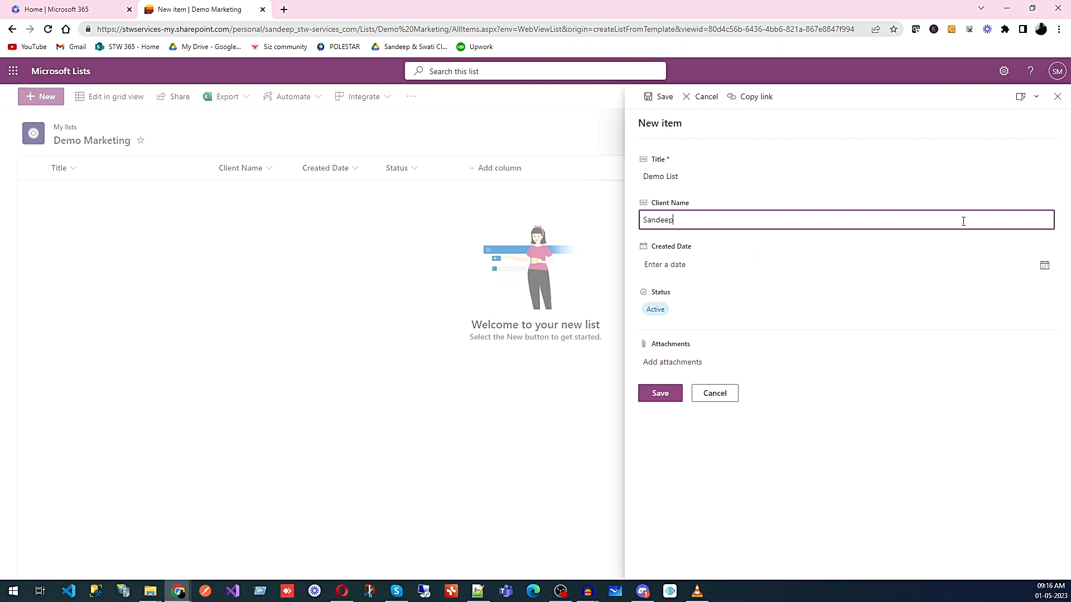
left_click(1041, 266)
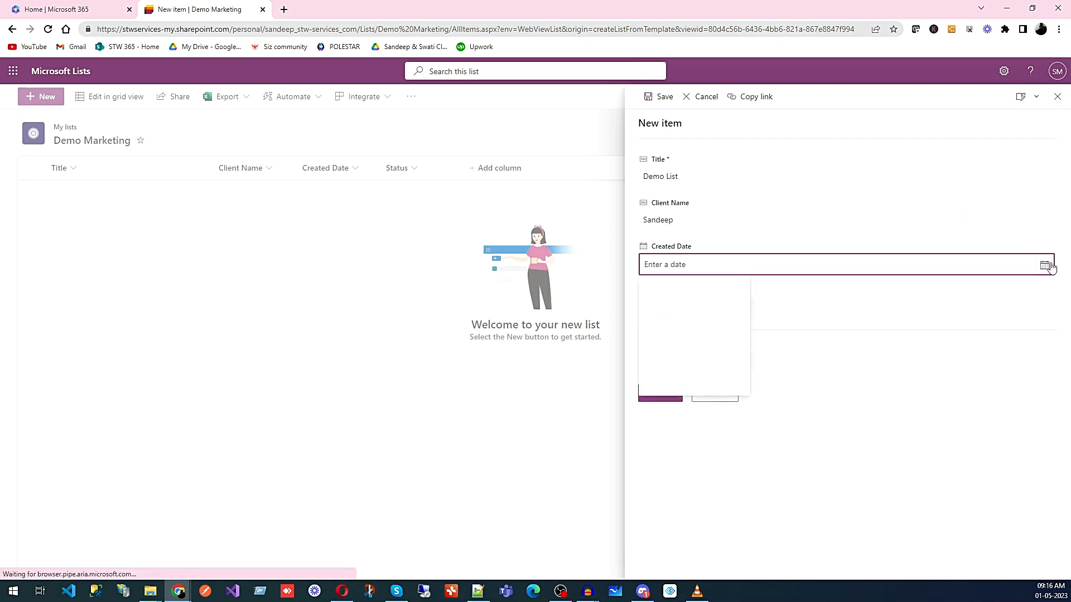
left_click(728, 367)
left_click(691, 319)
left_click(826, 282)
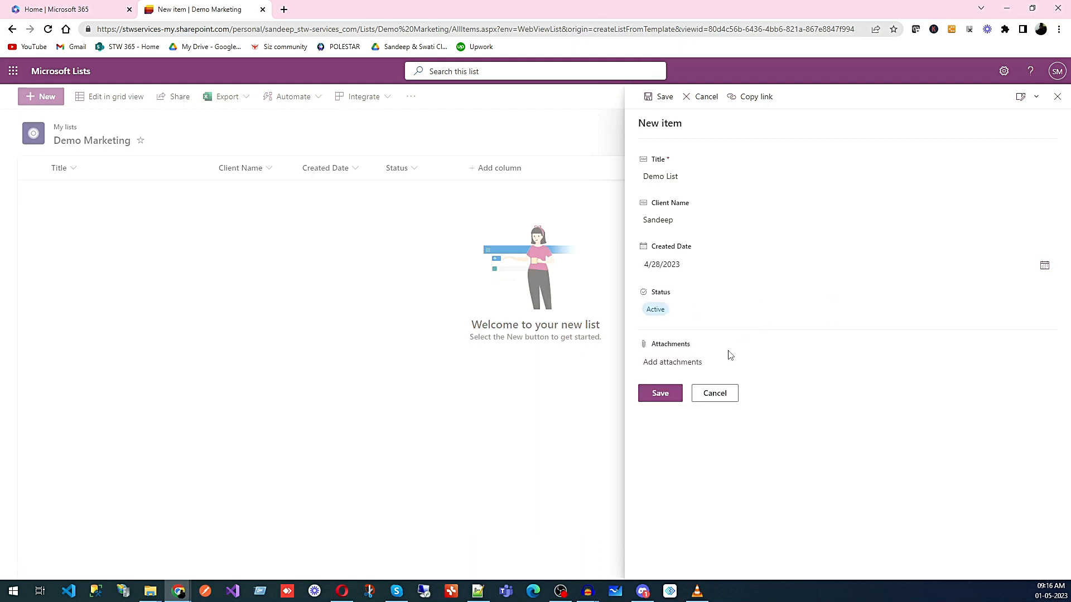
left_click(660, 394)
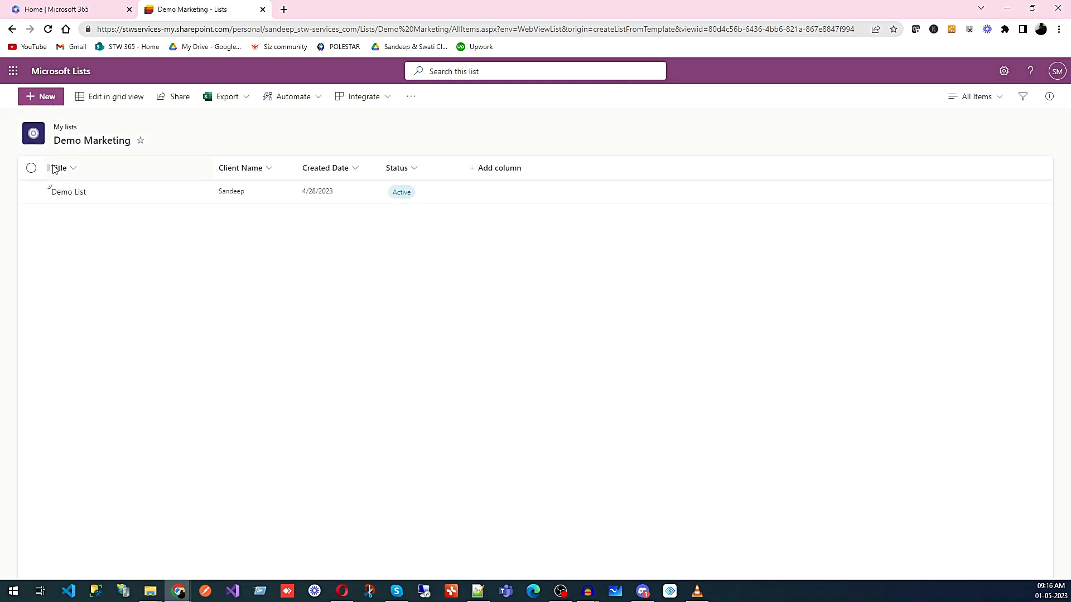
Step: Switch the Demo Marketing list to grid view and add an item titled Demo list 2 with the client's name
left_click(108, 104)
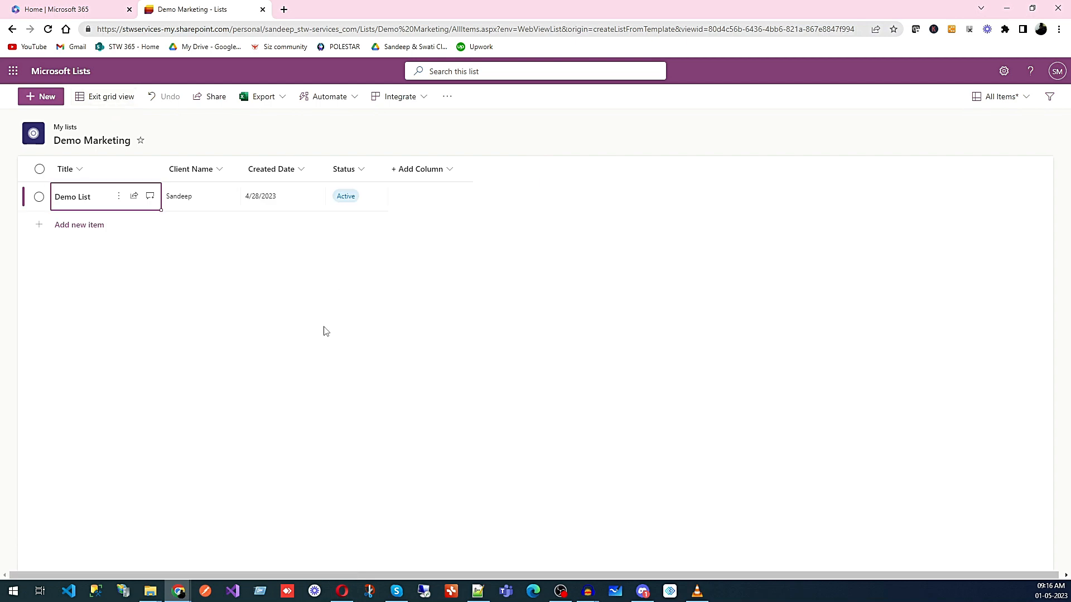
left_click(85, 227)
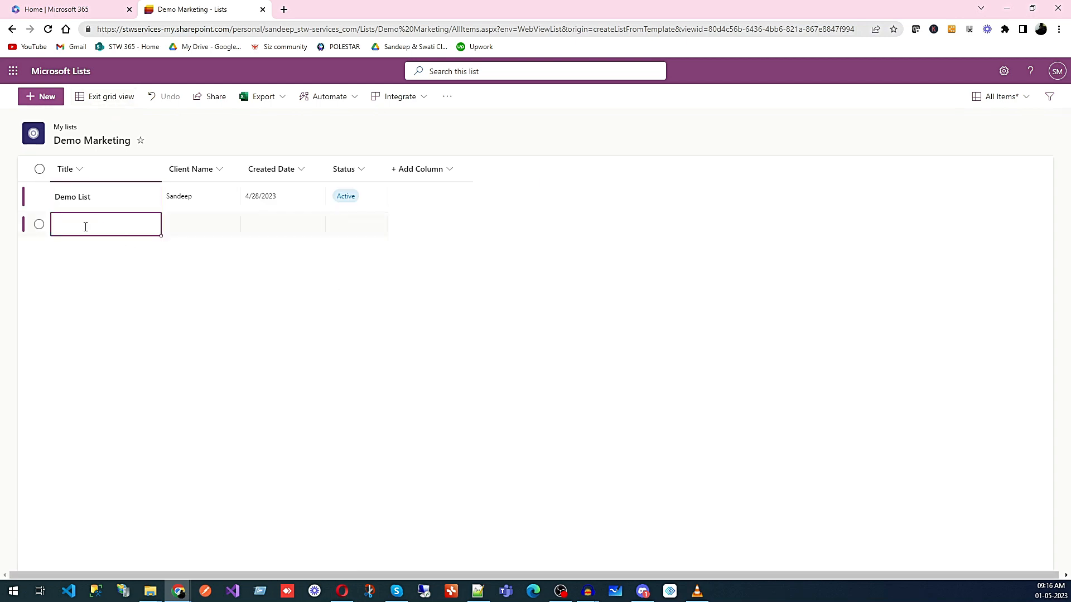
left_click(86, 227)
type("Demo List")
type("st 2")
left_click(178, 223)
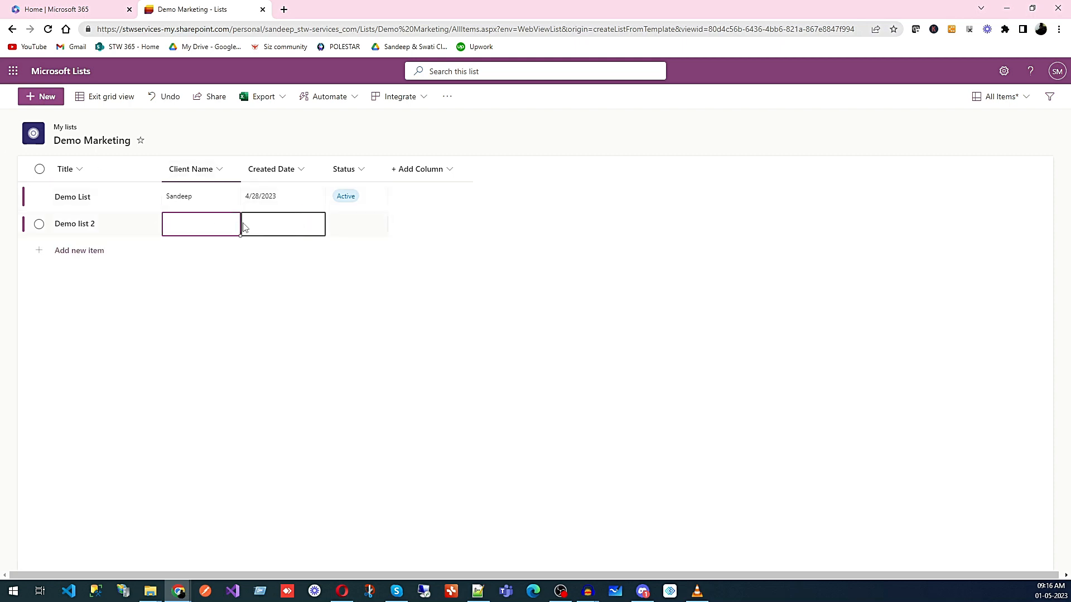
left_click(207, 223)
type("Anoop")
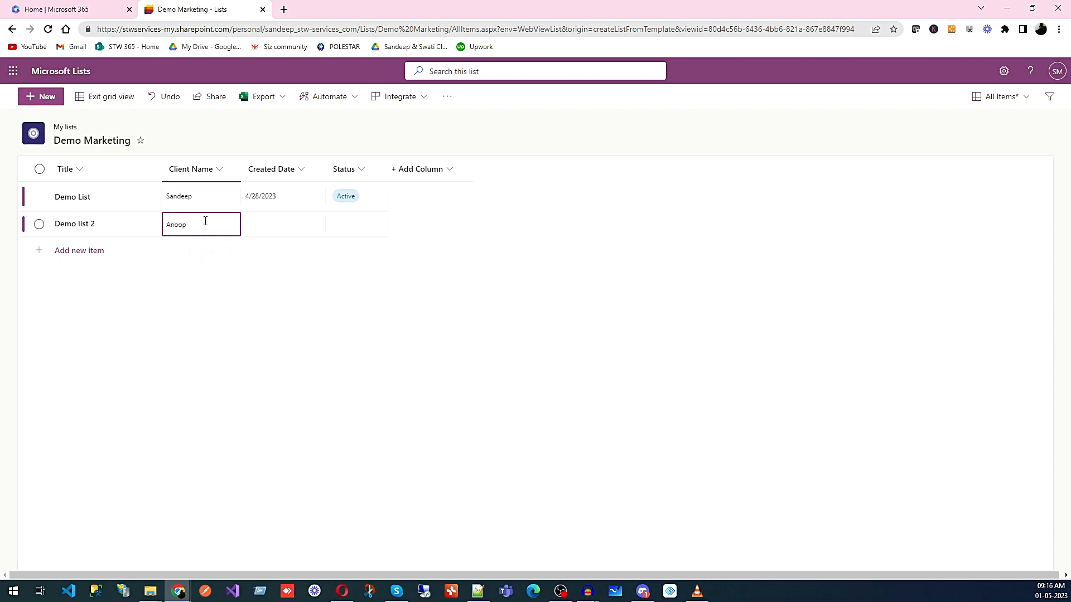
Step: Set the Demo list 2 item's created date to 5/6/2023 and its status to Unactive, and exit grid view
left_click(259, 232)
left_click(227, 225)
left_click(272, 229)
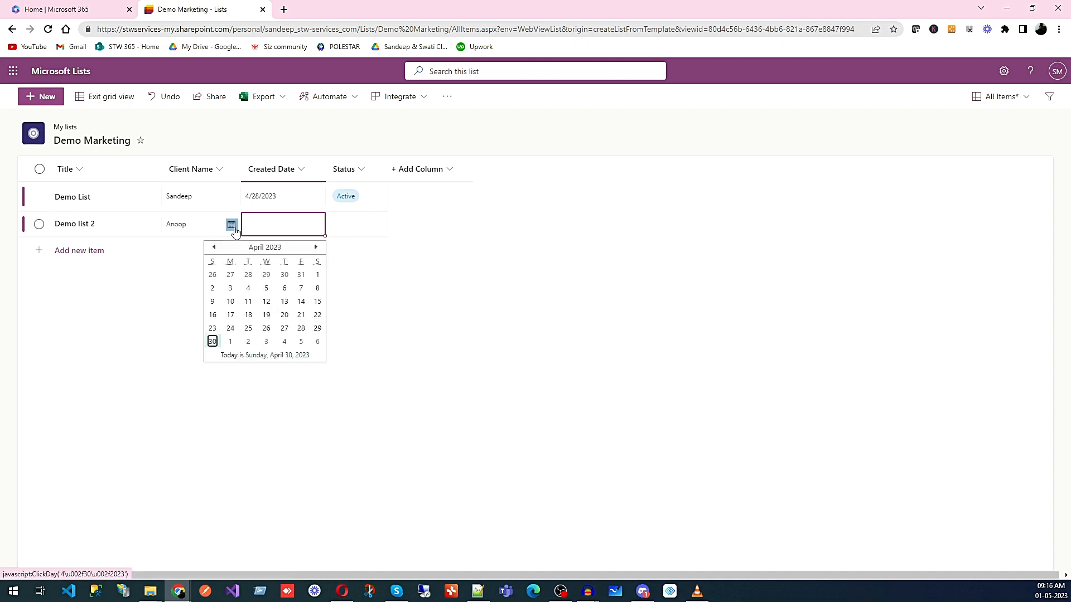
left_click(317, 341)
left_click(340, 223)
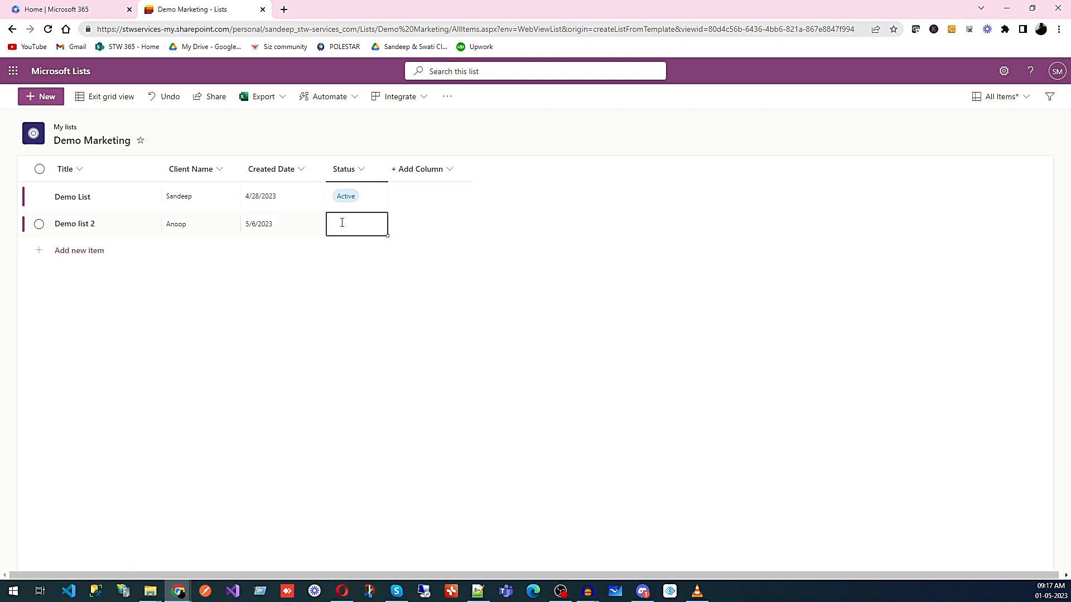
left_click(337, 223)
left_click(350, 273)
left_click(104, 100)
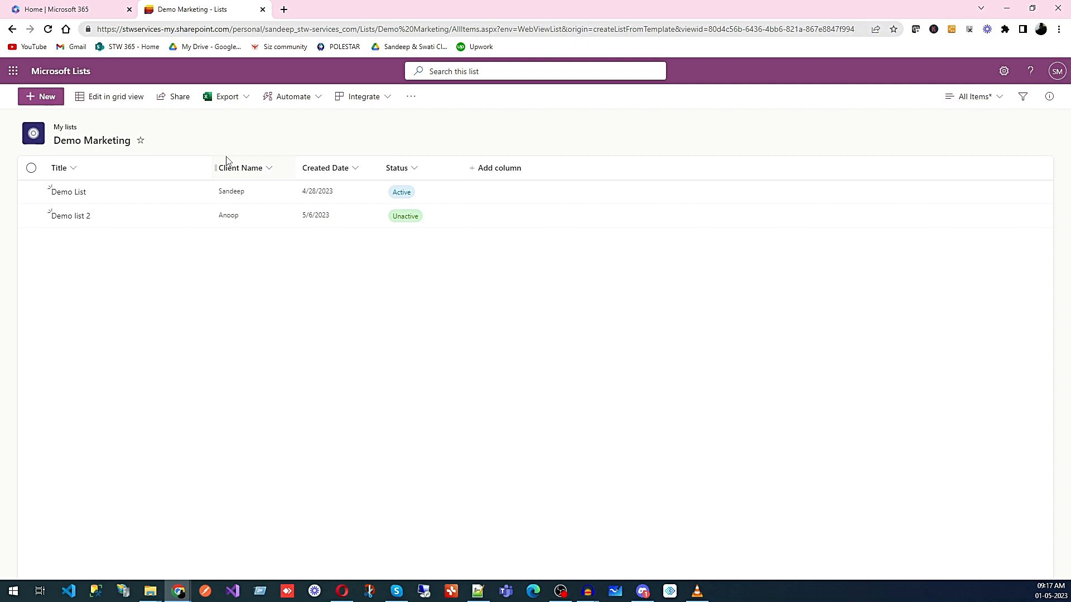
Step: Open the Lists home page and reload both it and the Demo Marketing list to refresh the recent lists
left_click(12, 29)
left_click(13, 73)
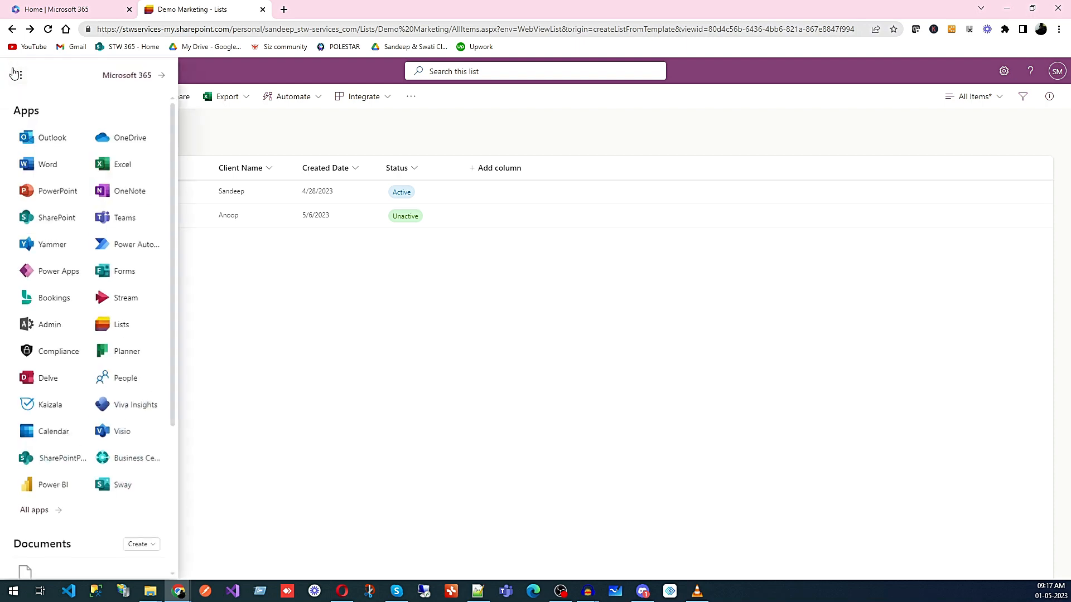
left_click(134, 326)
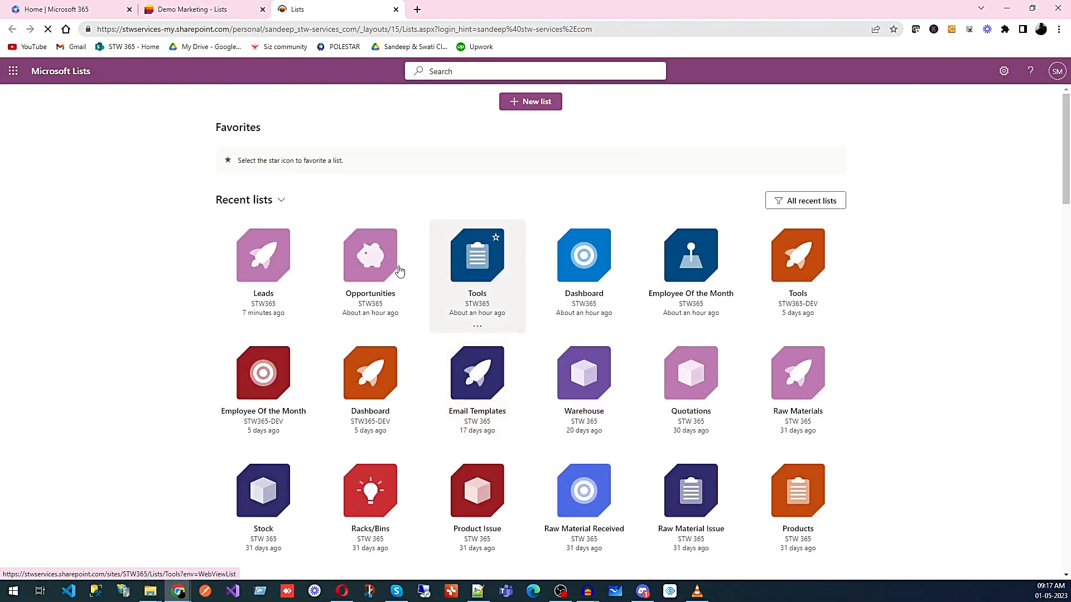
left_click(48, 29)
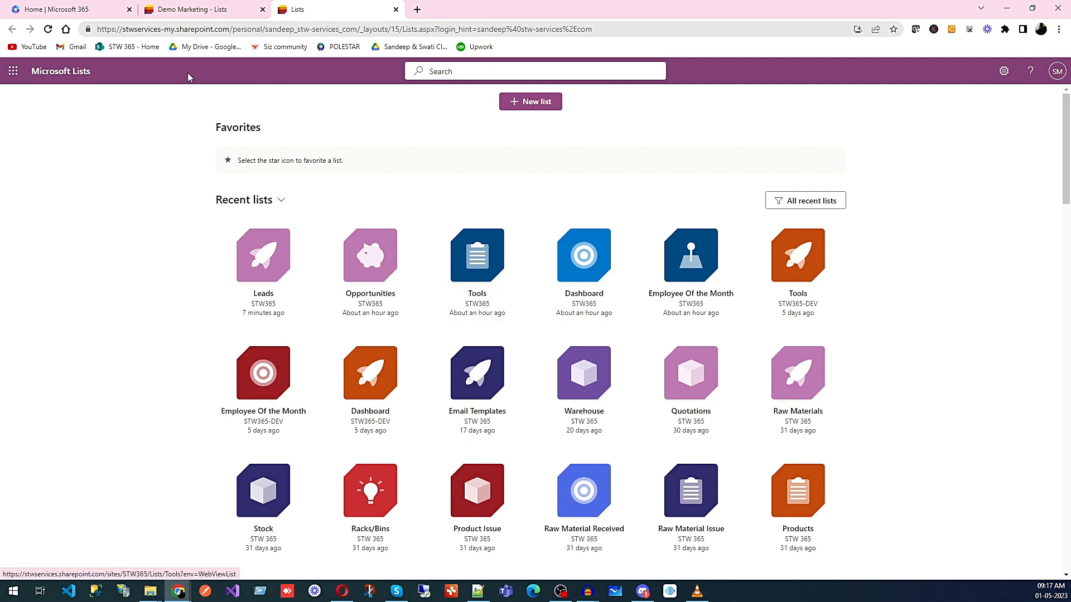
left_click(48, 29)
left_click(191, 10)
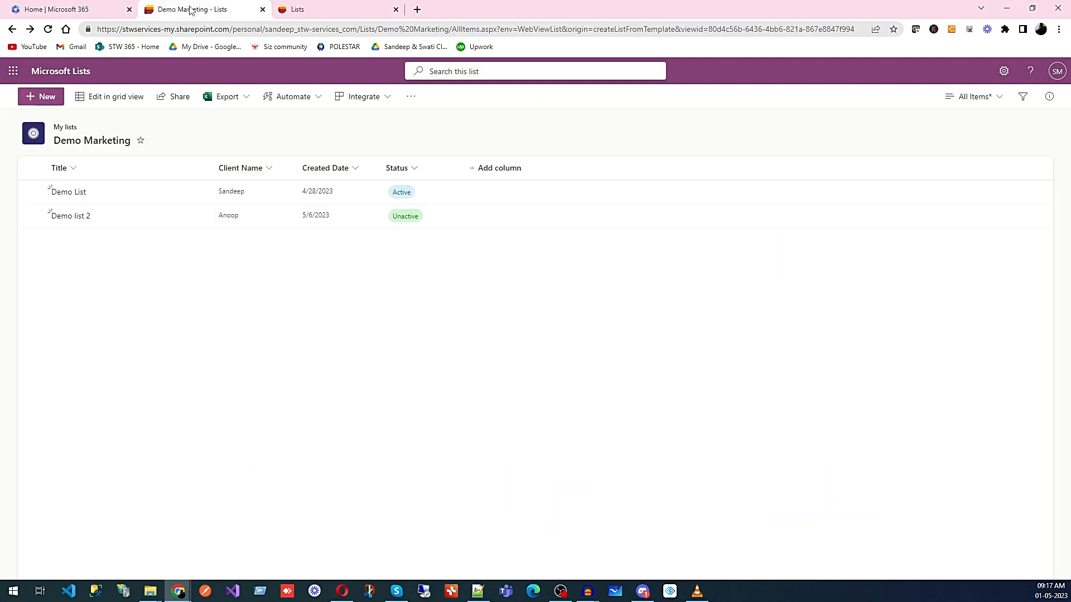
left_click(48, 29)
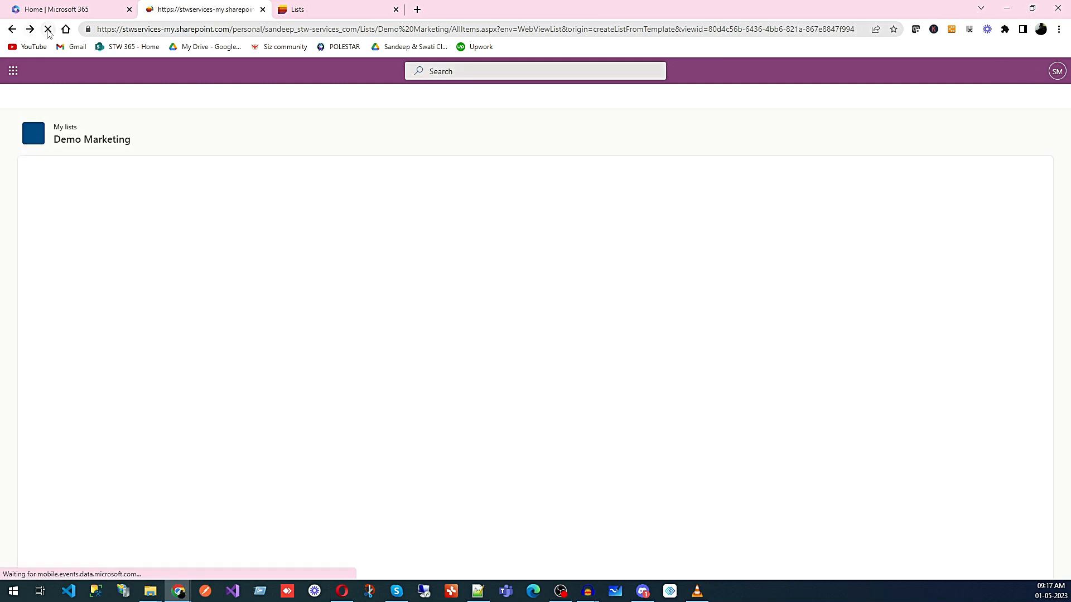
left_click(346, 13)
left_click(48, 30)
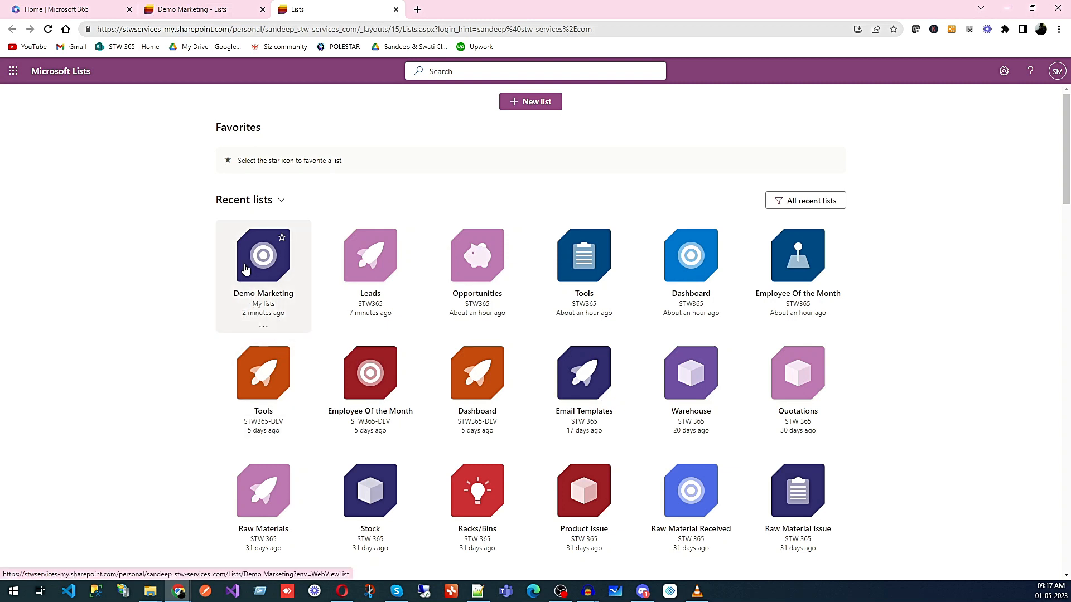
Step: Preview a red color in the Demo Marketing list's settings and close them without saving
left_click(266, 329)
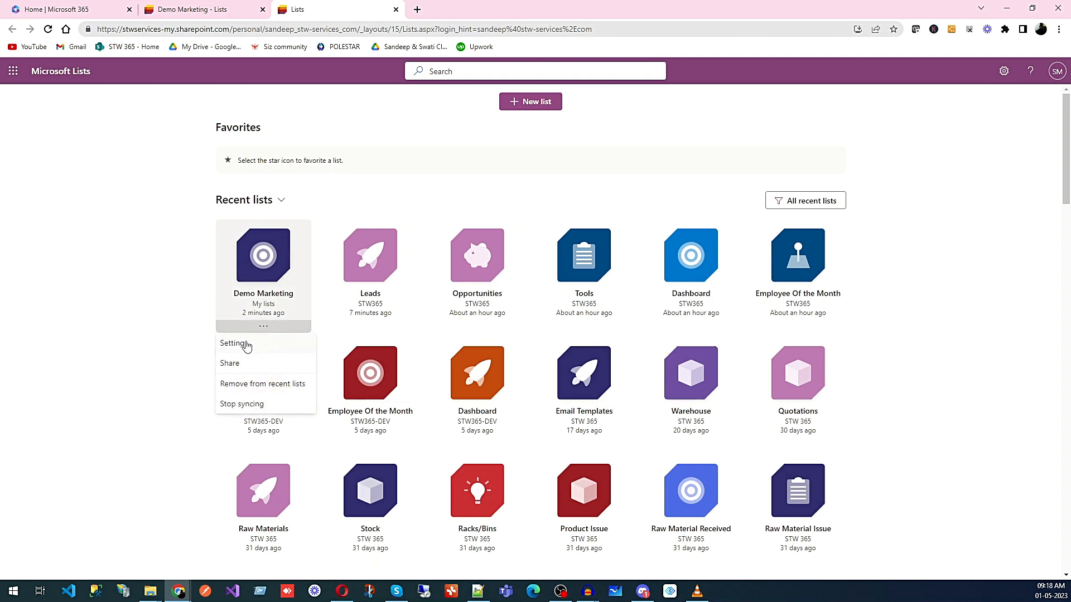
left_click(249, 344)
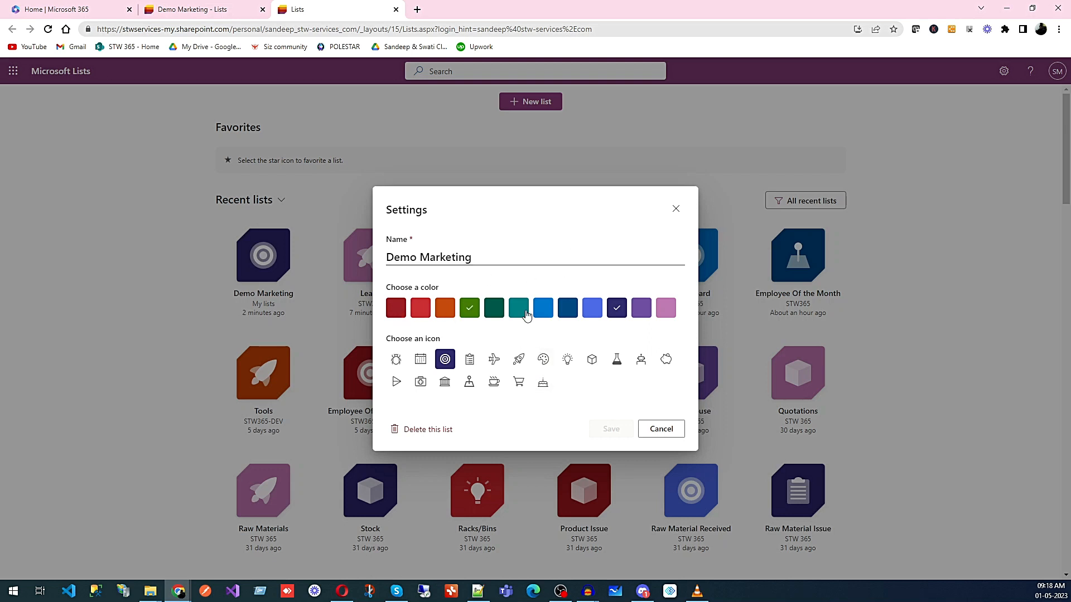
left_click(420, 308)
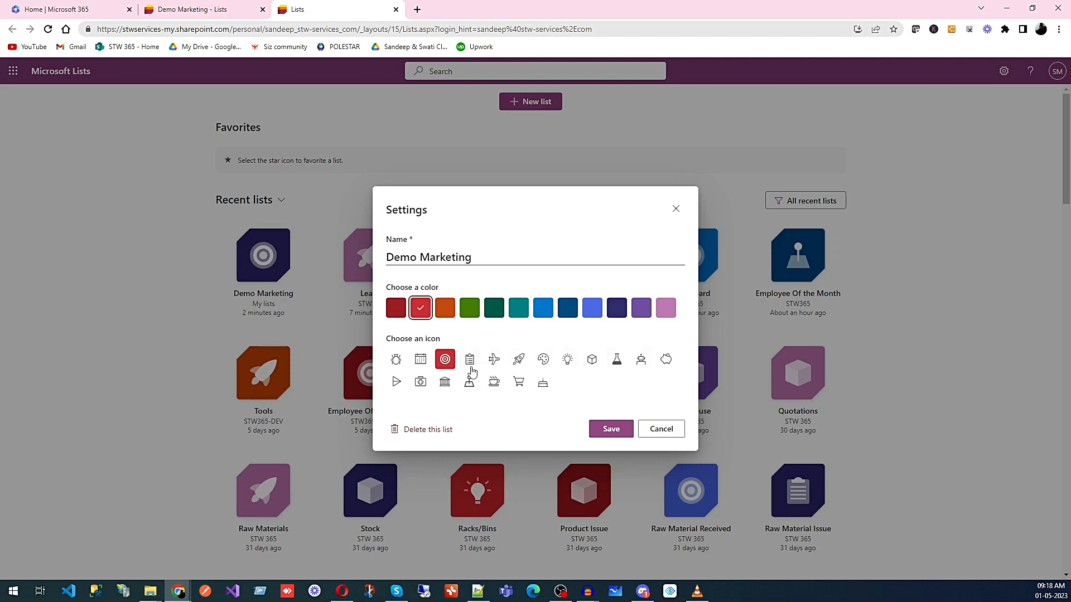
left_click(675, 209)
Step: Start sharing the Demo Marketing list by link and add STW HR Department as the recipient
left_click(263, 327)
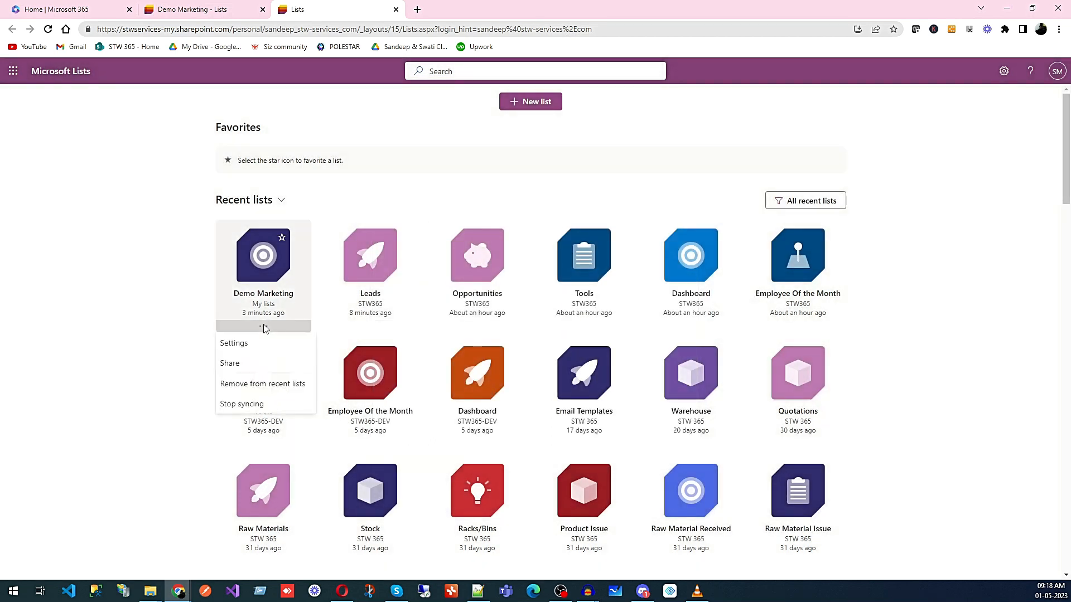
left_click(254, 367)
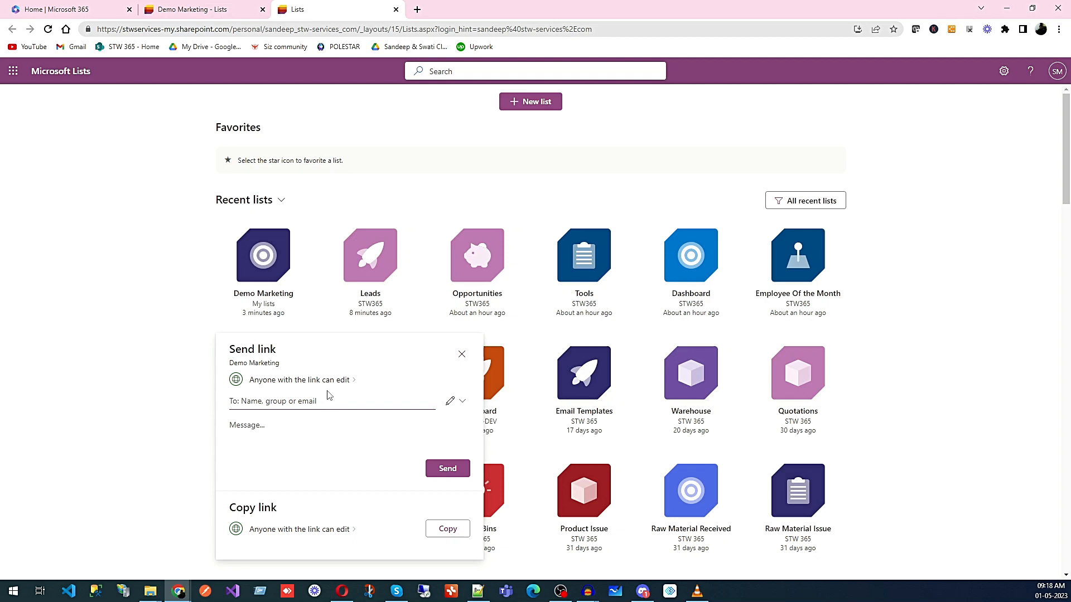
type("STW Ht")
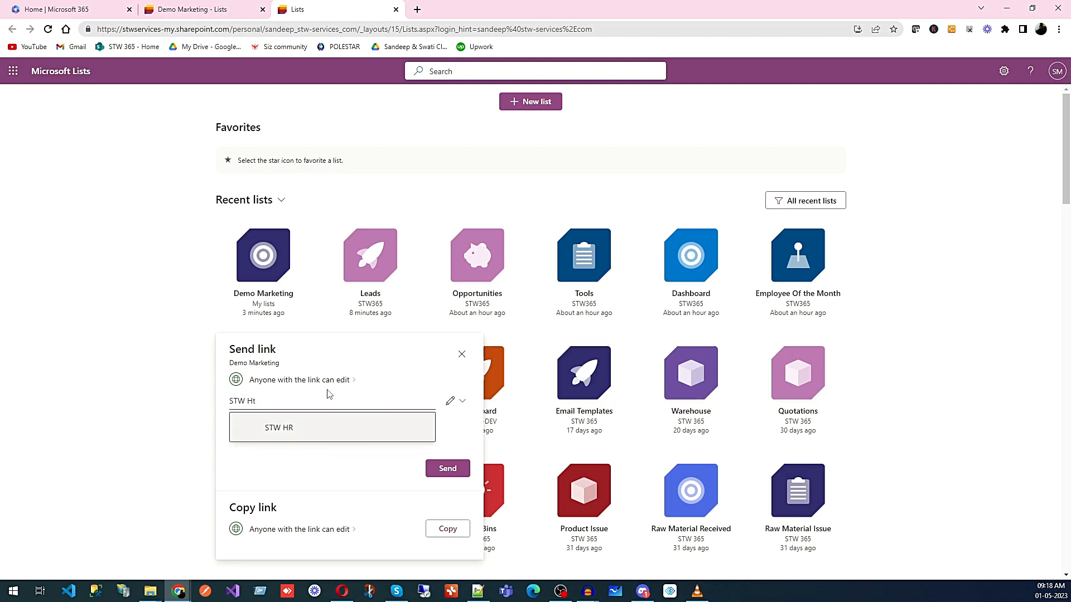
key("BackSpace")
type("R")
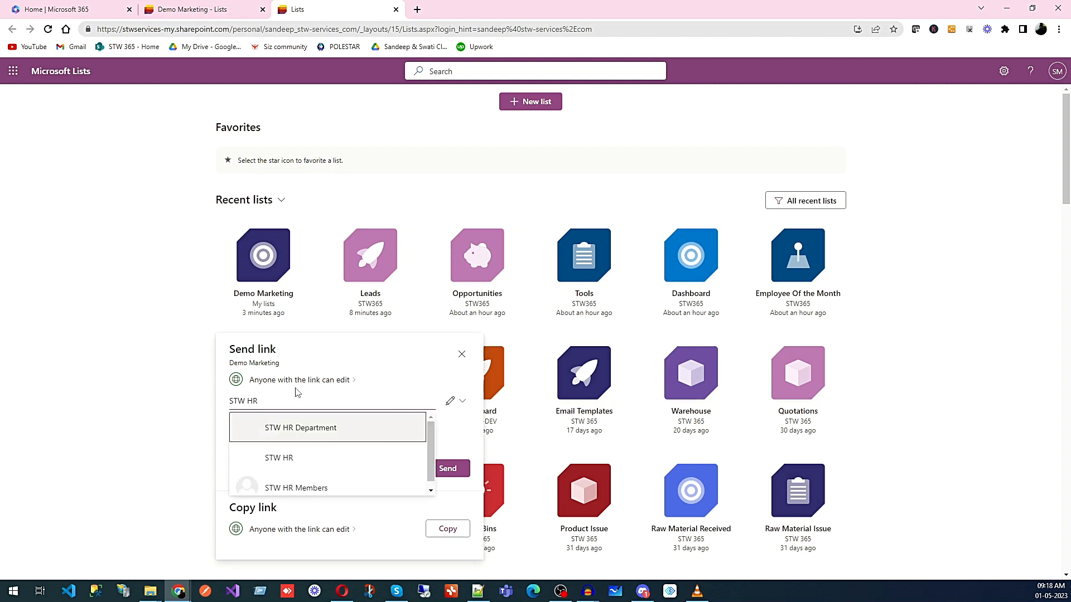
left_click(297, 428)
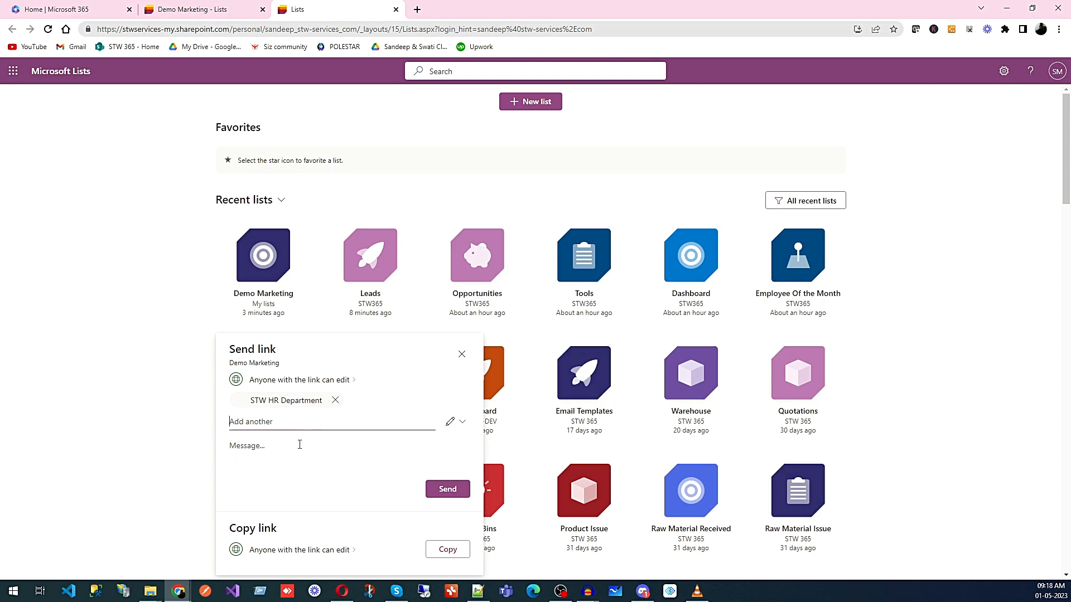
Step: Go through the link's permission levels and audience options, ending on People you choose, and close the sharing settings without applying
left_click(354, 551)
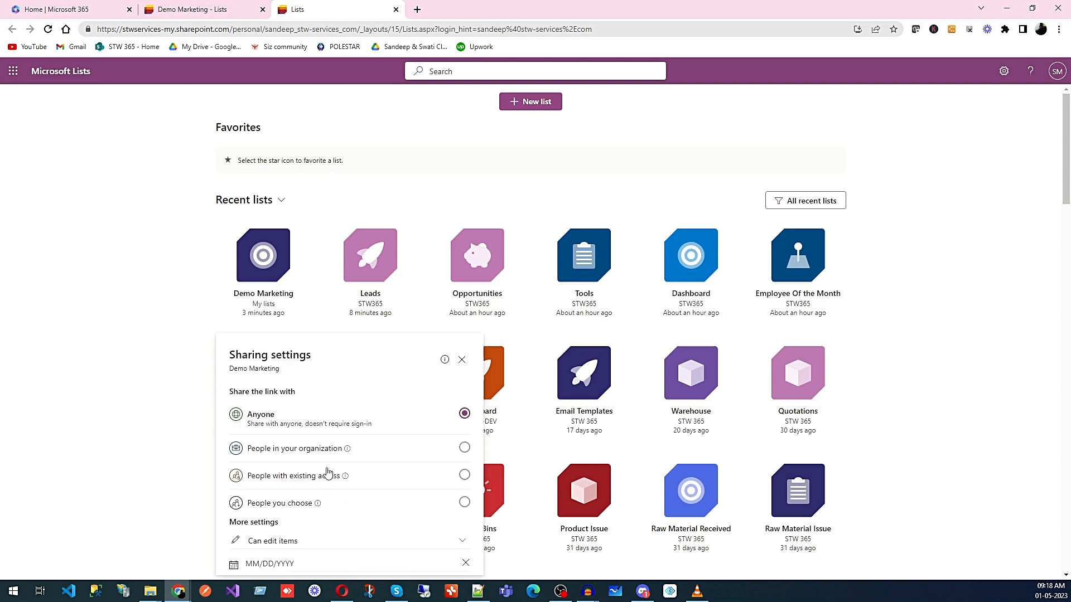
left_click(328, 538)
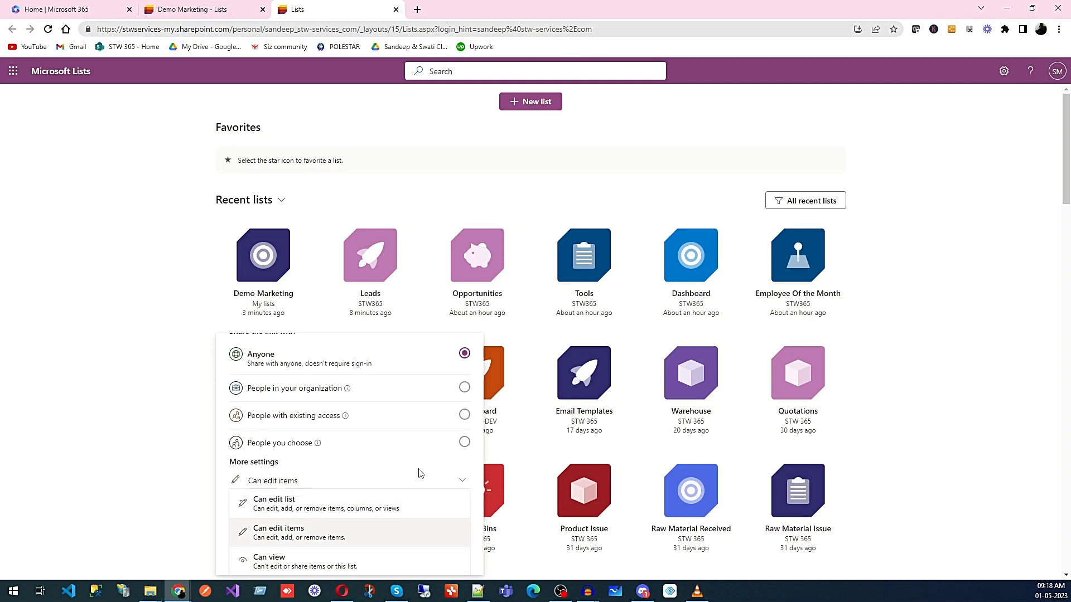
left_click(310, 524)
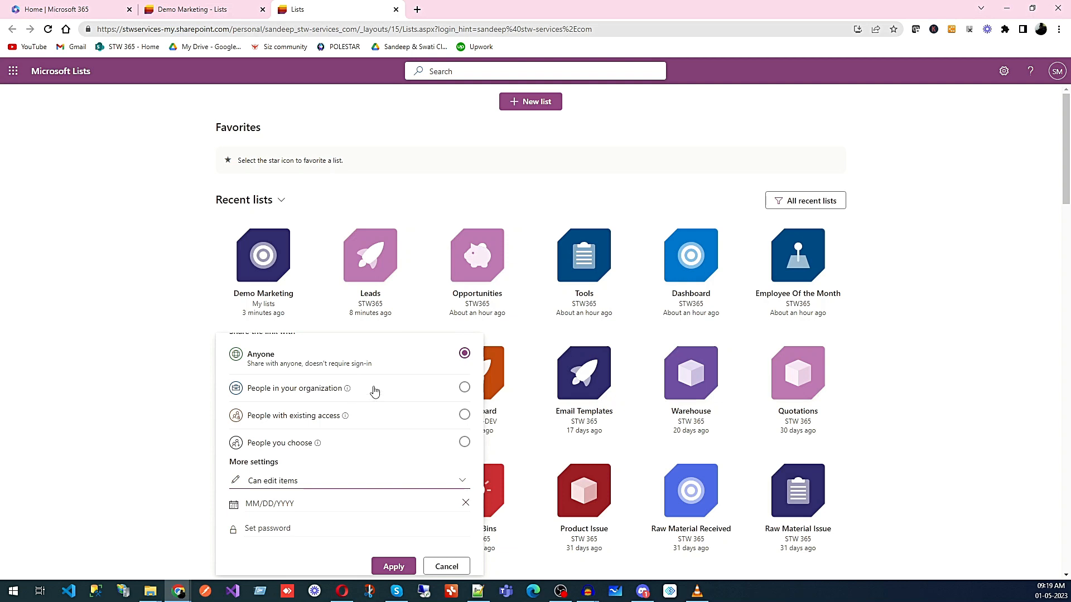
left_click(401, 392)
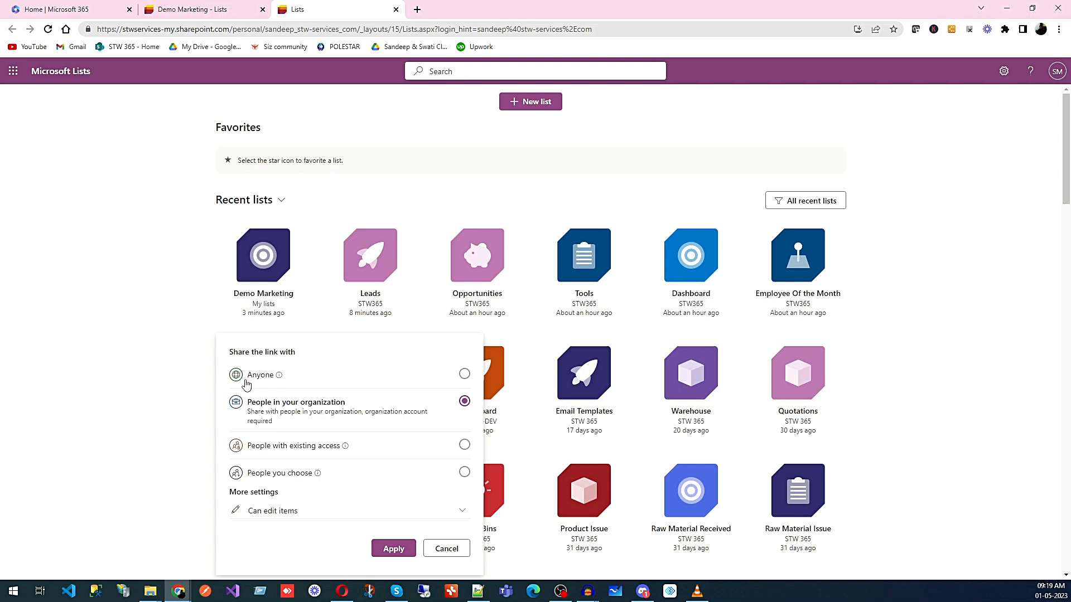
left_click(372, 447)
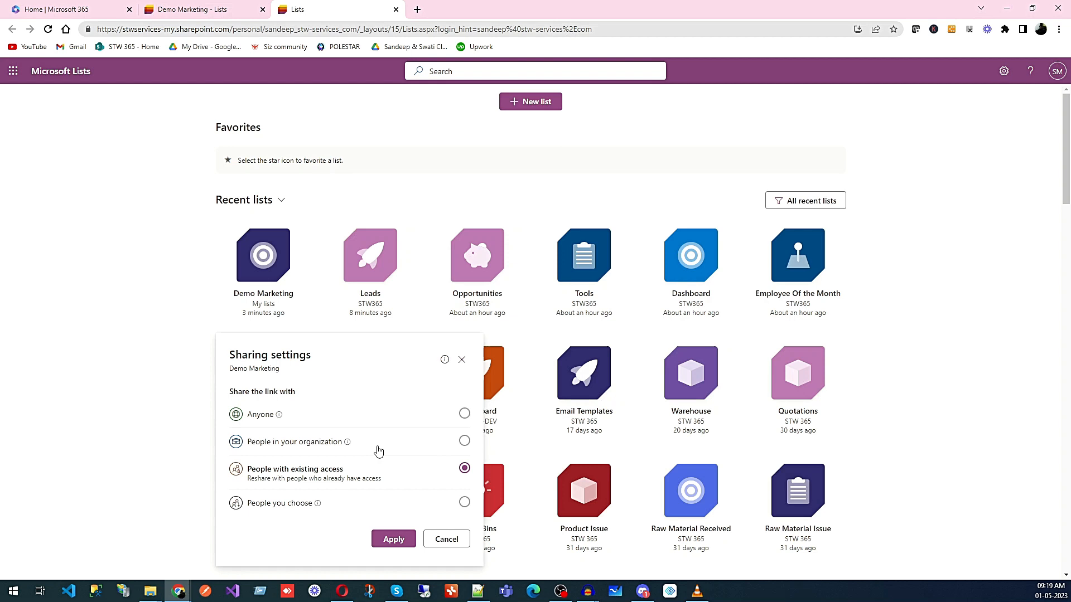
left_click(329, 503)
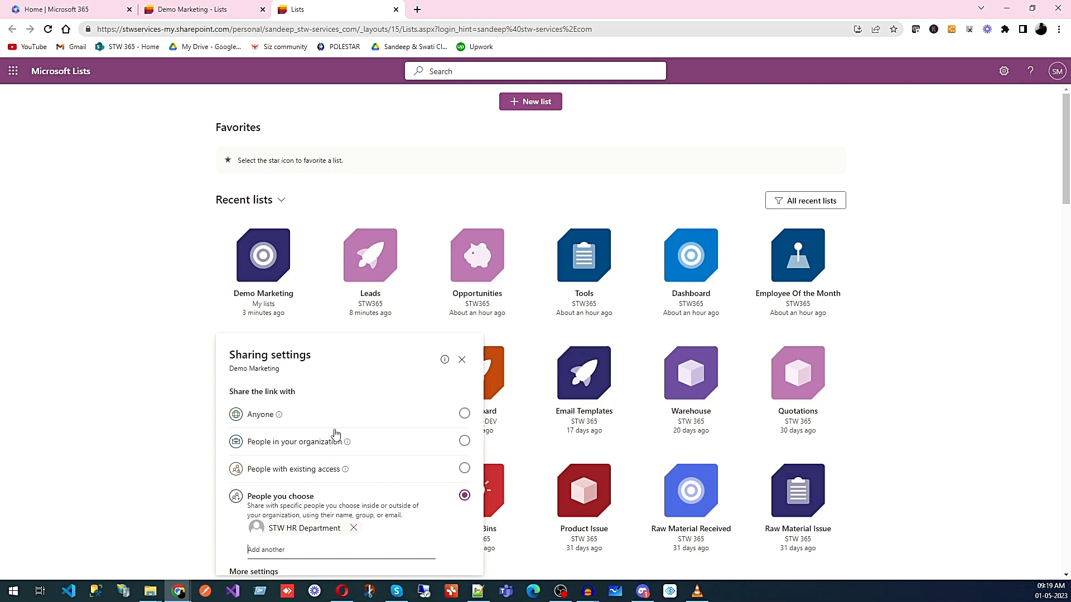
left_click(461, 360)
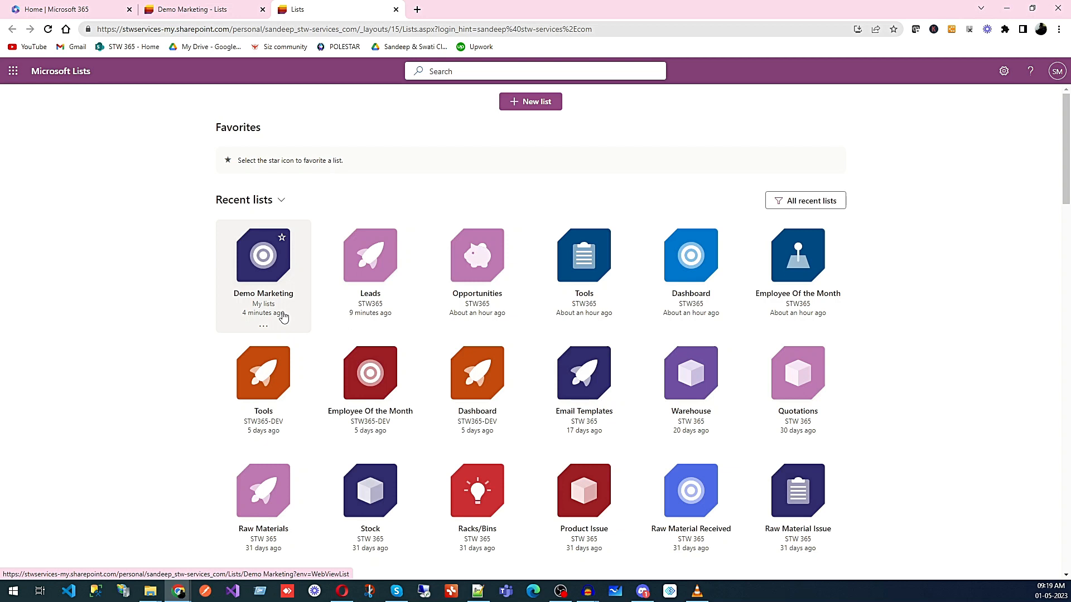
Step: Start deleting the Demo Marketing list from its settings, cancel the deletion and close the settings
left_click(268, 328)
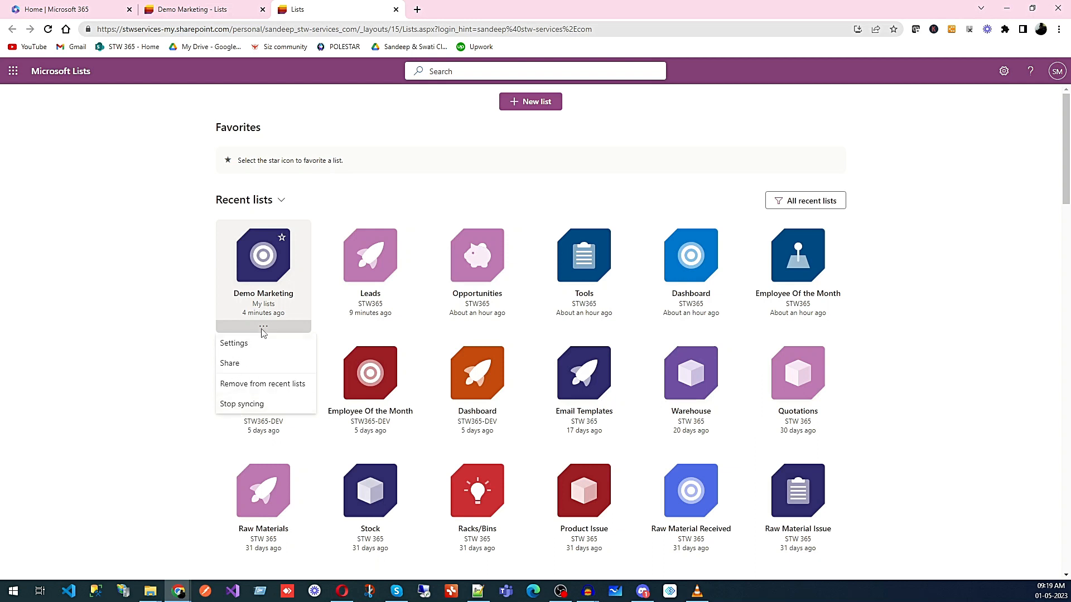
left_click(244, 344)
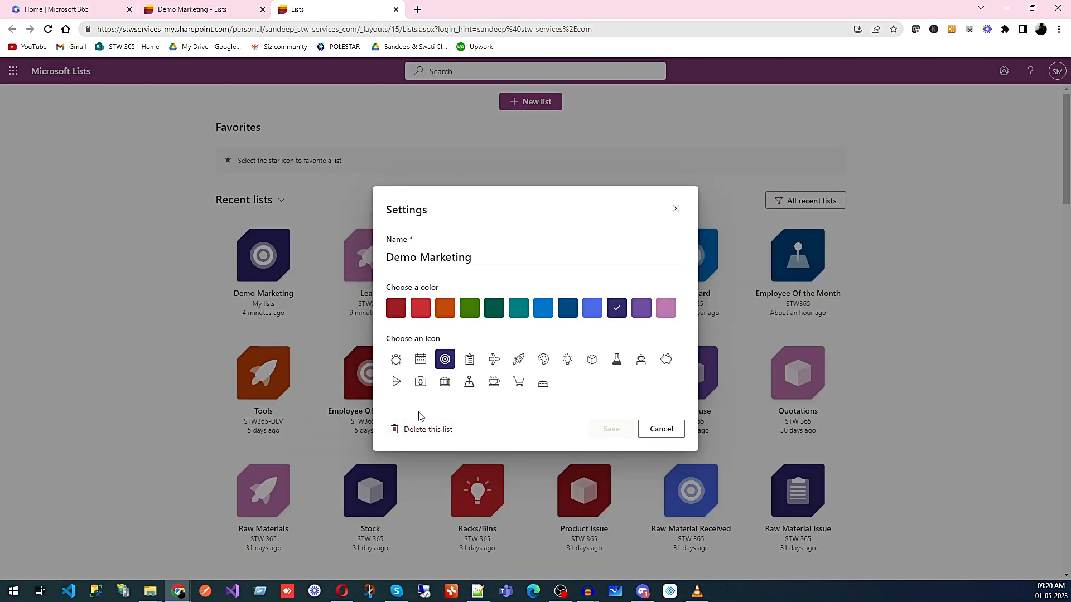
left_click(422, 430)
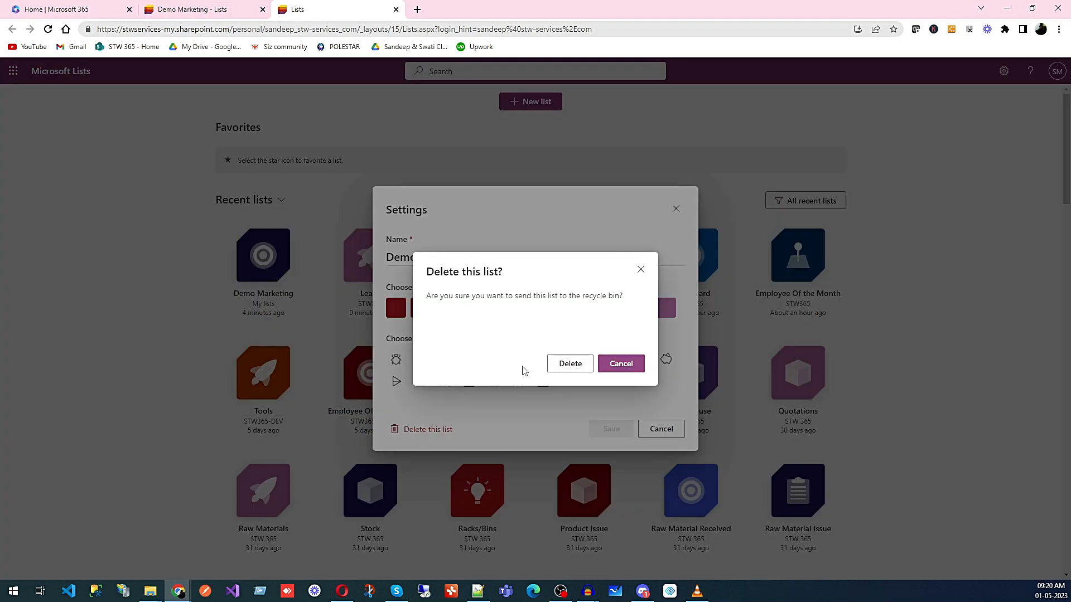
left_click(621, 365)
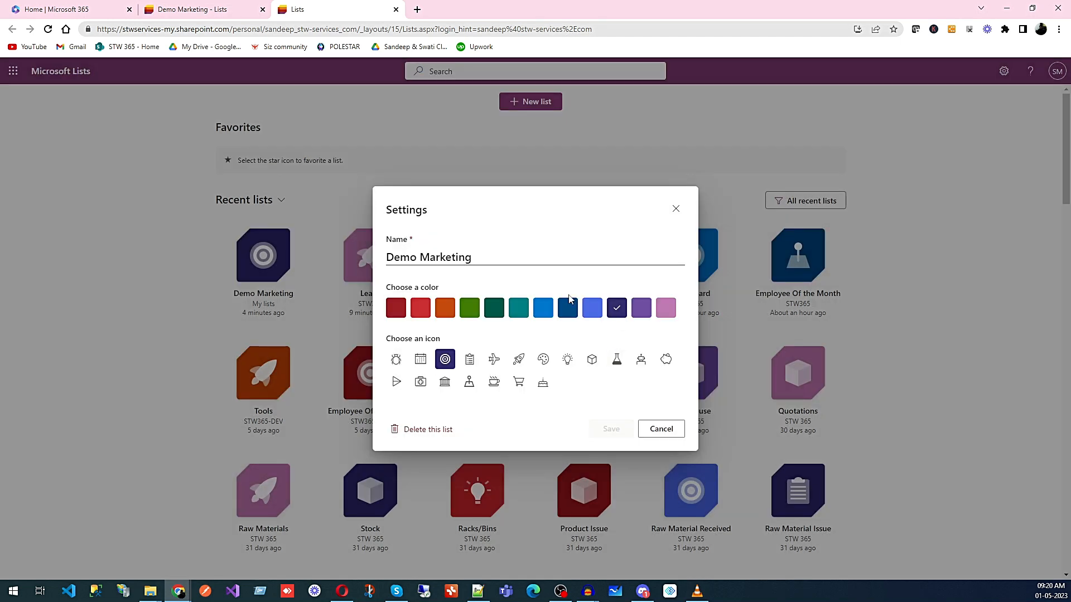
left_click(675, 208)
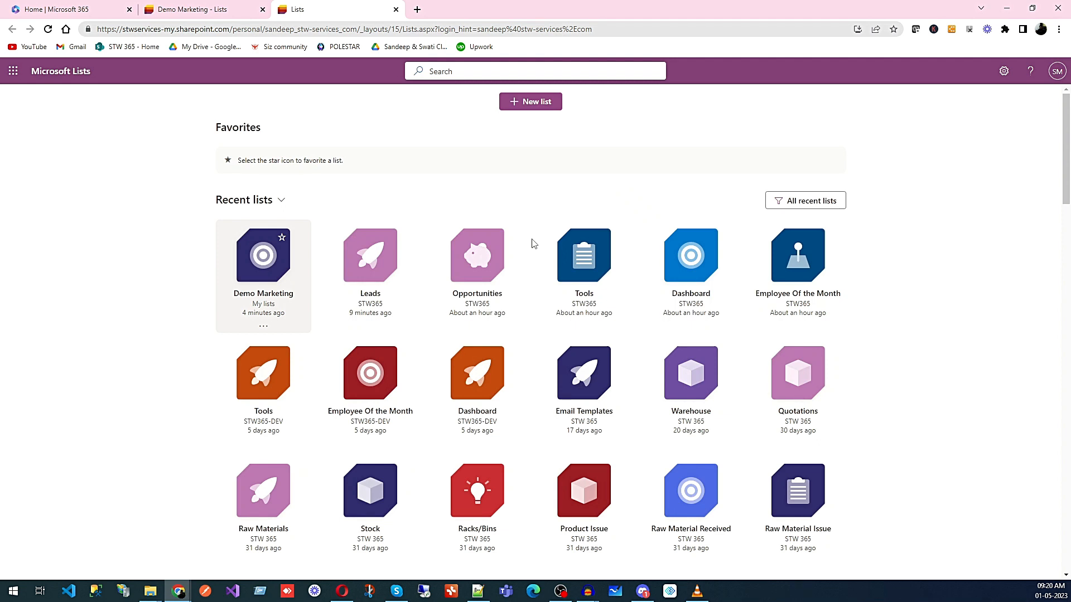